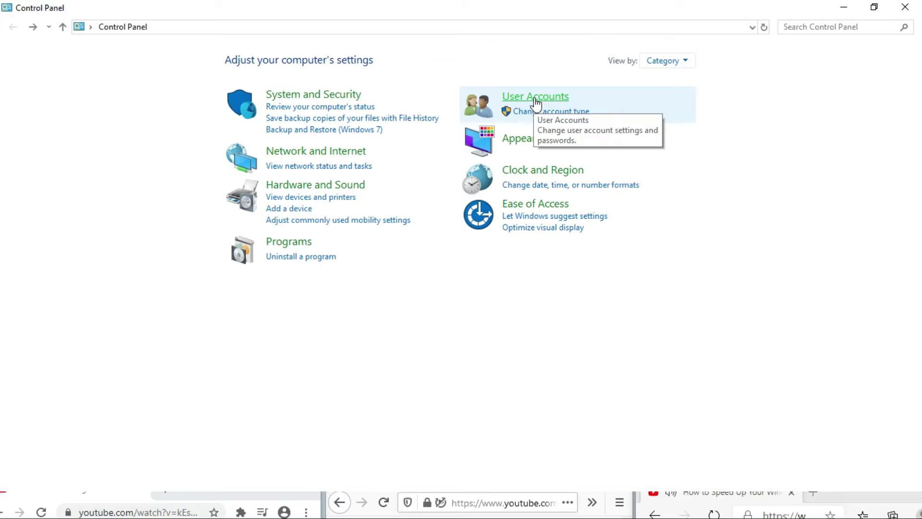
Go to Control Panel's User Accounts category and minimize the stray Photoshop window.
{"action": "left_click", "coordinate": [536, 99]}
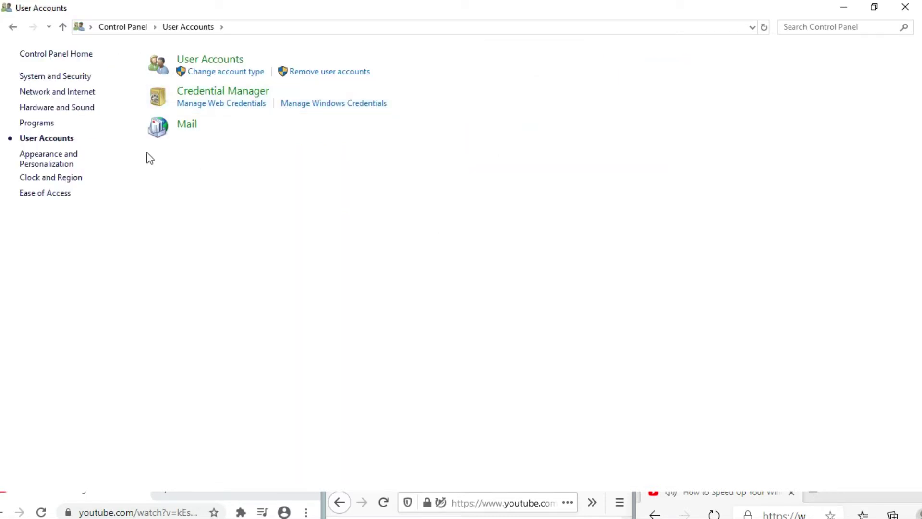
{"action": "left_click", "coordinate": [207, 70]}
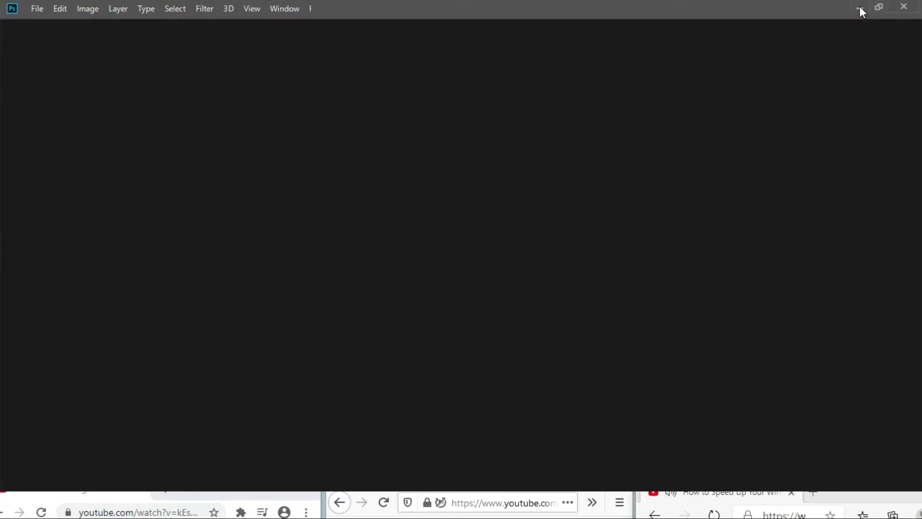
{"action": "left_click", "coordinate": [860, 7]}
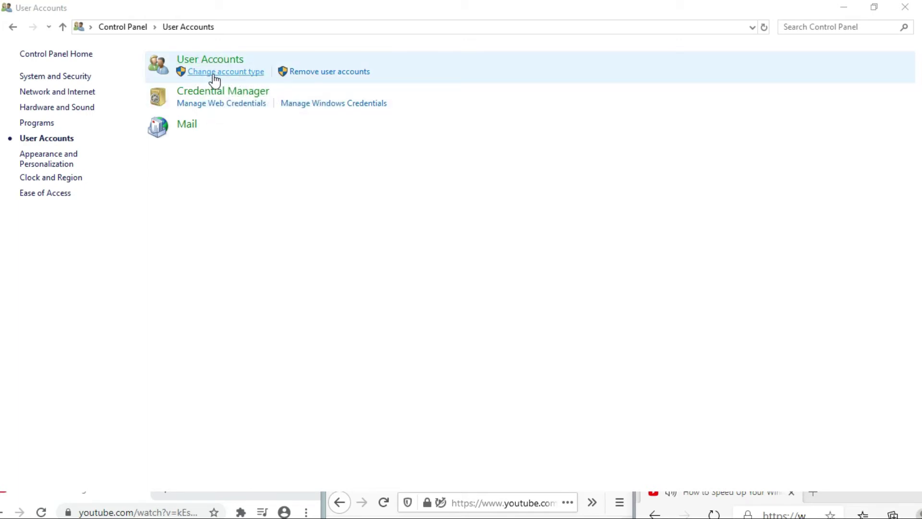
Open Manage Accounts, then follow its link to add a new user in PC settings.
{"action": "left_click", "coordinate": [217, 75]}
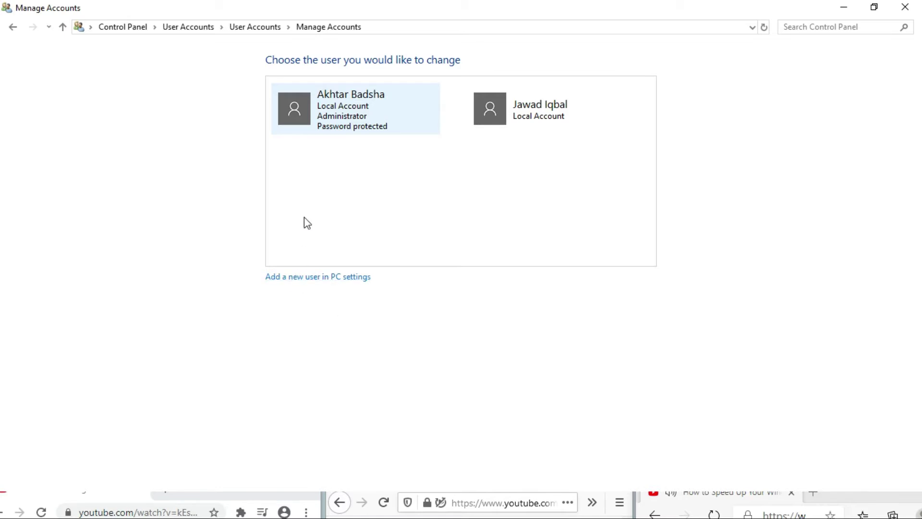
{"action": "left_click", "coordinate": [326, 278]}
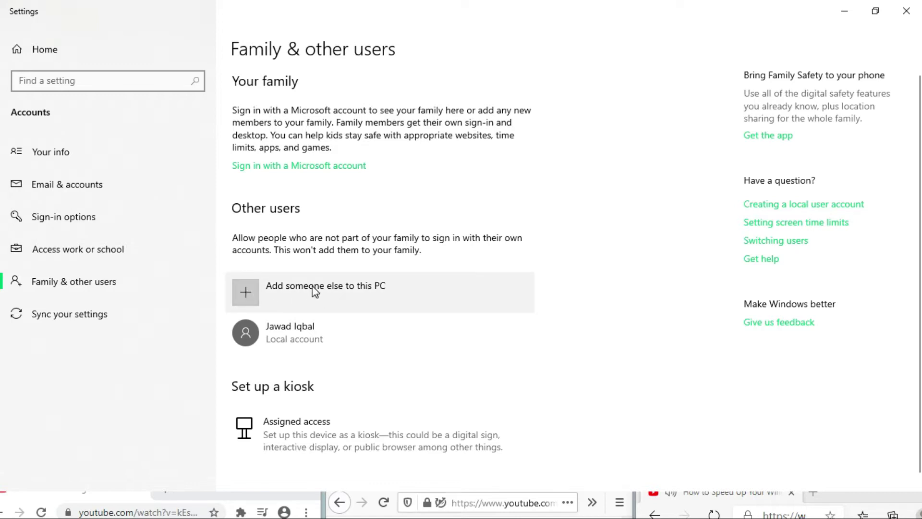
Start adding someone else to this PC, then dismiss the Microsoft account sign-in dialog.
{"action": "left_click", "coordinate": [244, 292]}
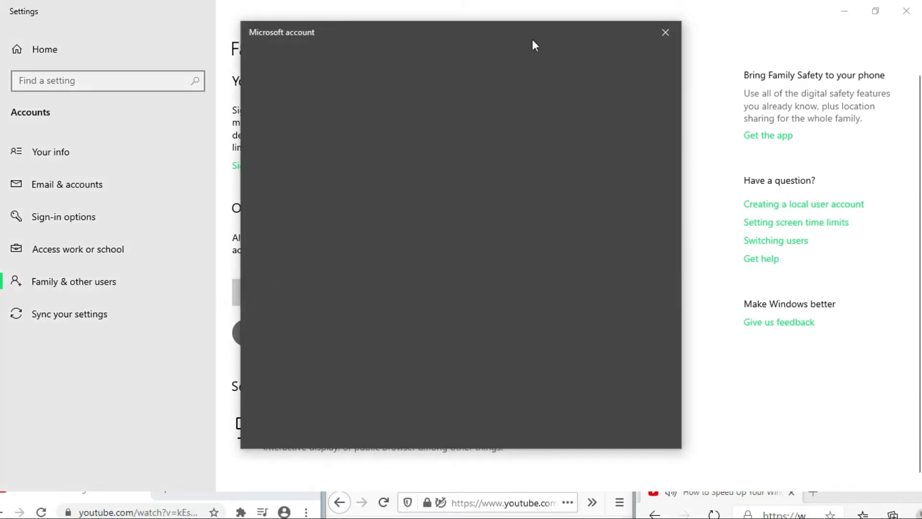
{"action": "left_click", "coordinate": [660, 35]}
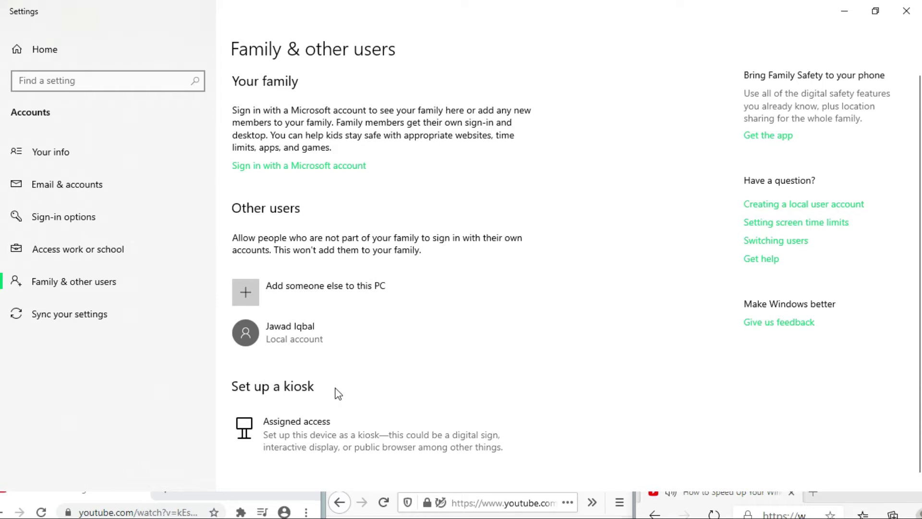
Close Settings, return Control Panel to the User Accounts page, and minimize it.
{"action": "left_click", "coordinate": [906, 9]}
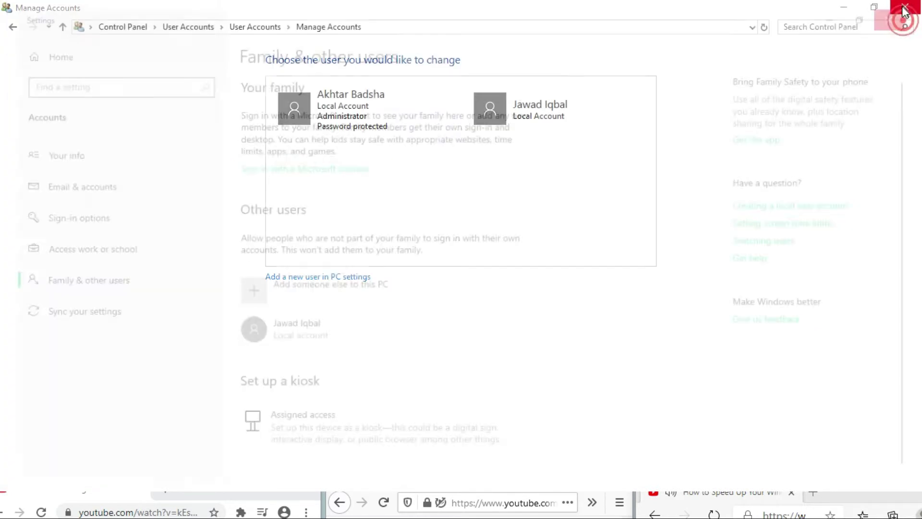
{"action": "left_click", "coordinate": [12, 27]}
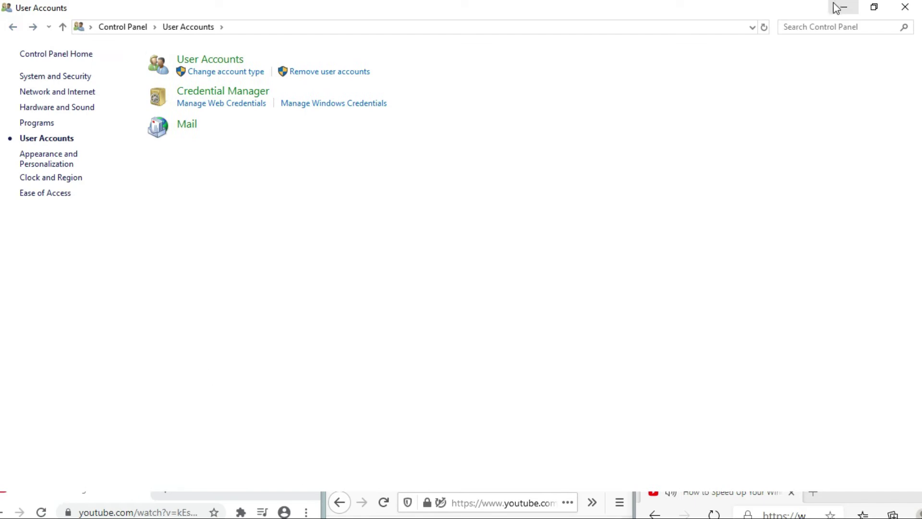
{"action": "left_click", "coordinate": [844, 6]}
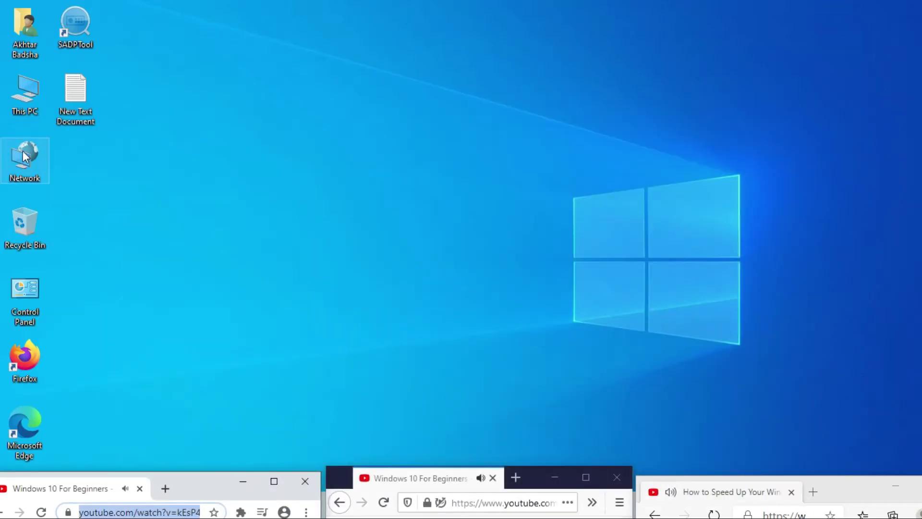
Launch Computer Management through the Manage option of This PC on the desktop.
{"action": "right_click", "coordinate": [22, 90]}
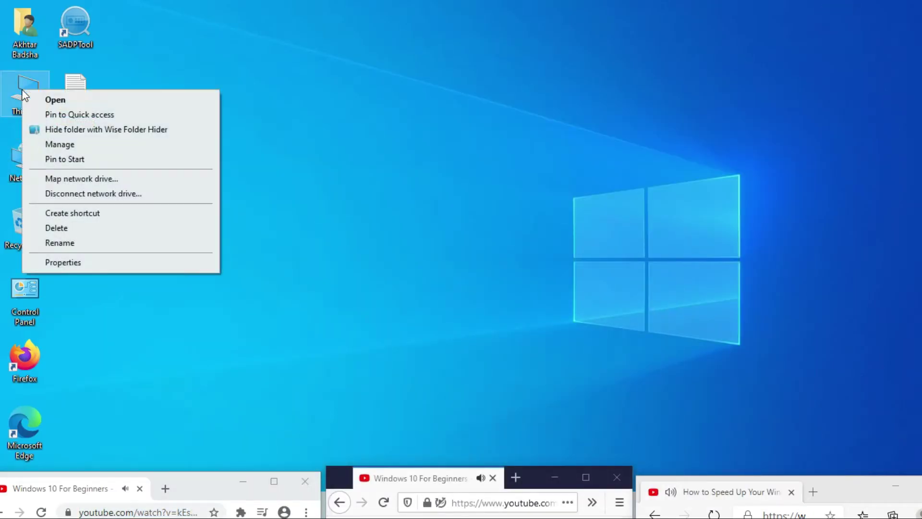
{"action": "left_click", "coordinate": [61, 146]}
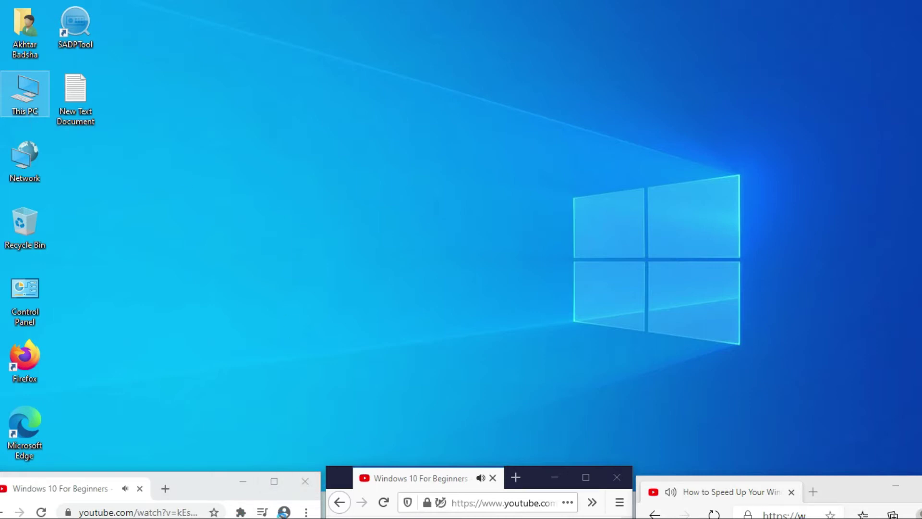
{"action": "left_click", "coordinate": [257, 504]}
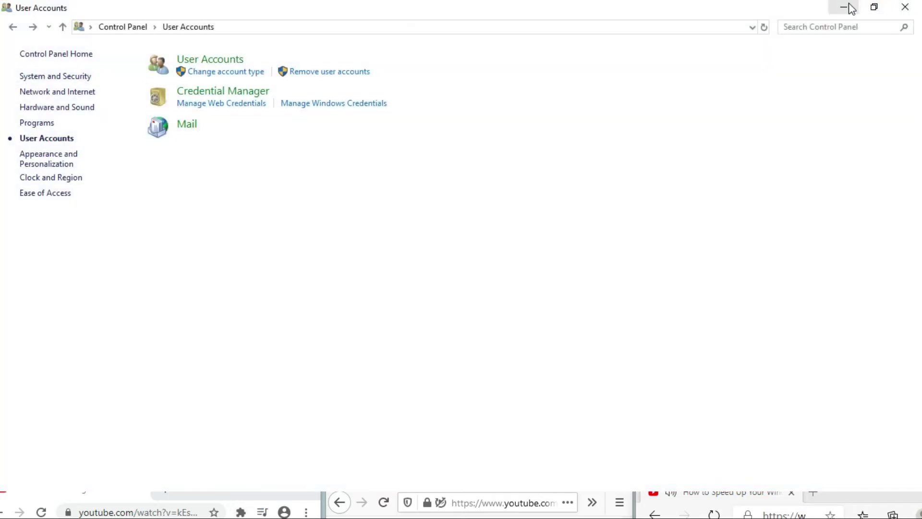
{"action": "left_click", "coordinate": [843, 8]}
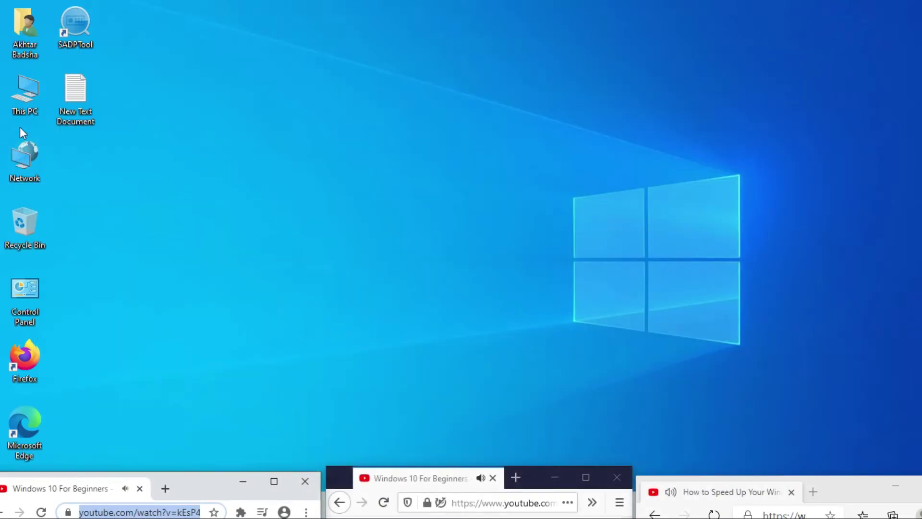
{"action": "left_click", "coordinate": [21, 93]}
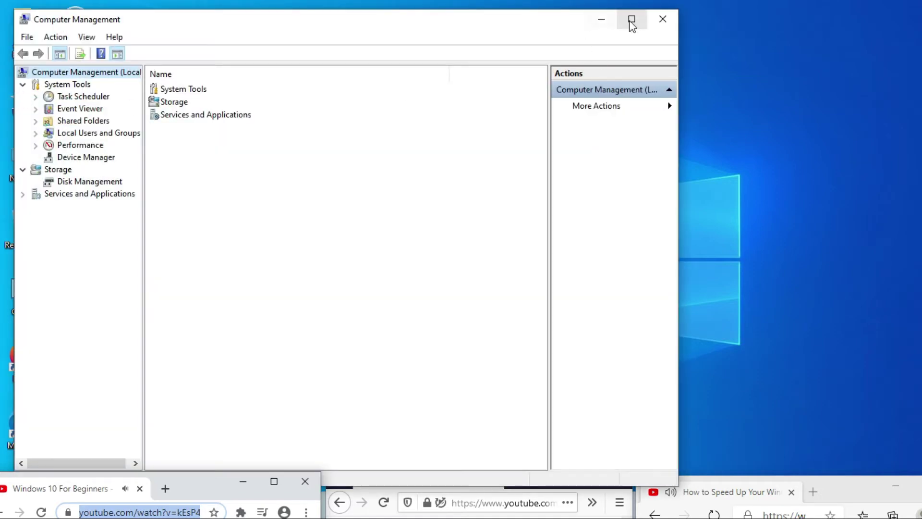
Maximize Computer Management and open Local Users and Groups > Users to list local accounts.
{"action": "left_click", "coordinate": [632, 20]}
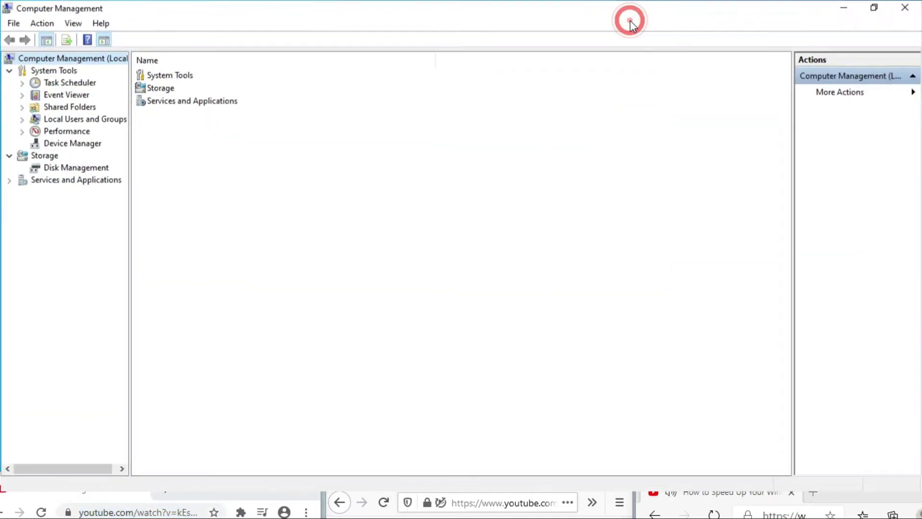
{"action": "left_click", "coordinate": [70, 118]}
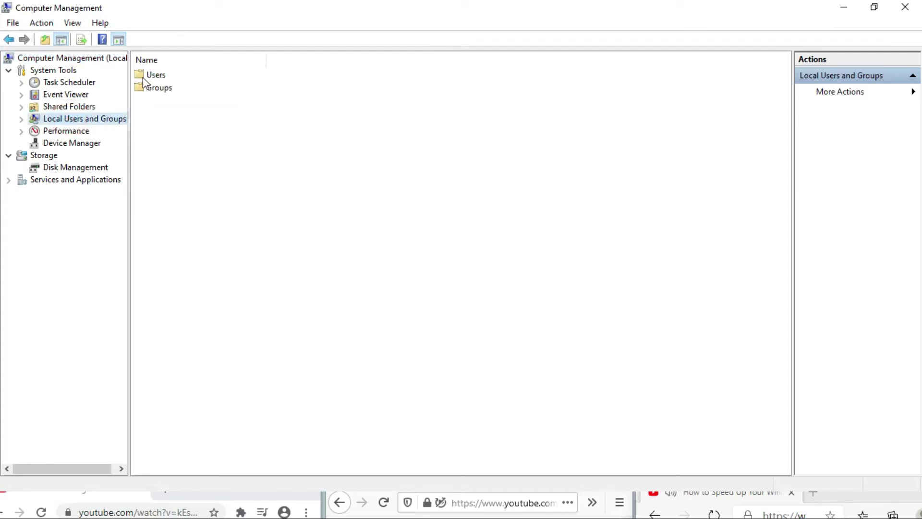
{"action": "double_click", "coordinate": [156, 76]}
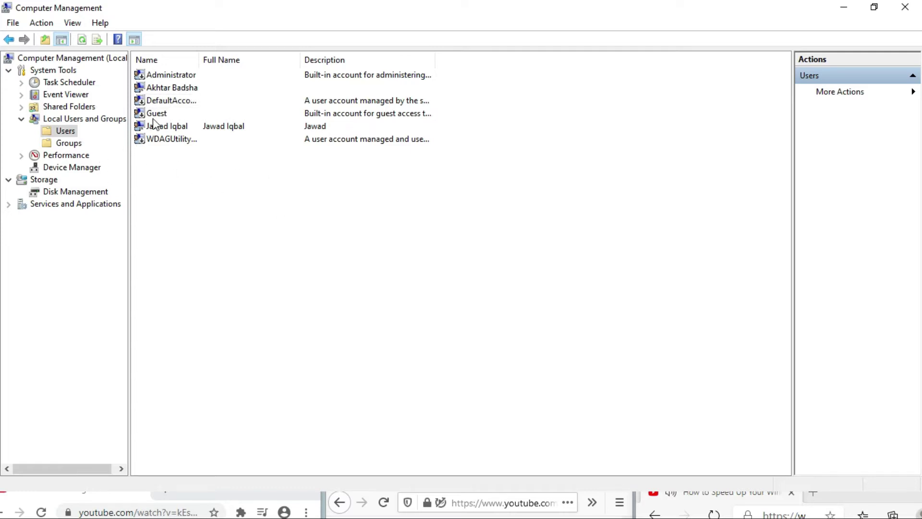
Start a New User from the Users list and enter the user name and full name.
{"action": "right_click", "coordinate": [242, 162]}
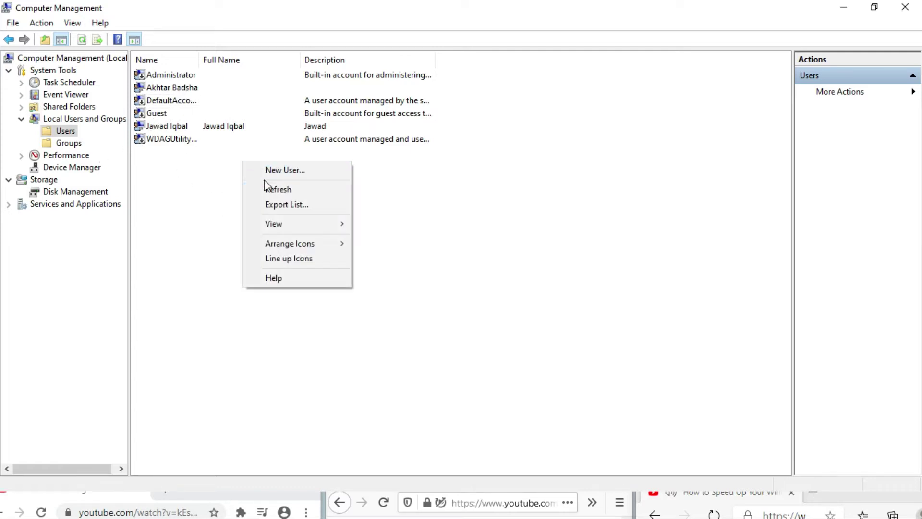
{"action": "left_click", "coordinate": [277, 170]}
{"action": "left_click", "coordinate": [430, 149]}
{"action": "type", "text": "ih"}
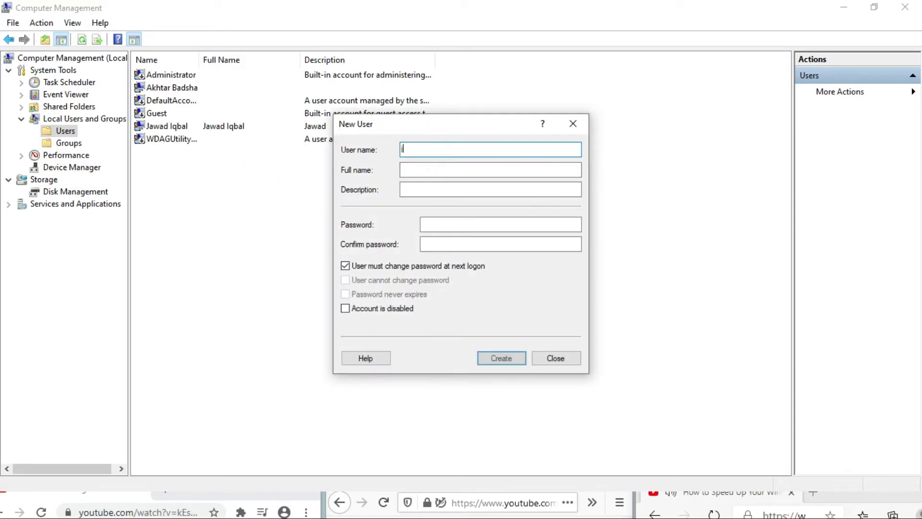
{"action": "type", "text": "on"}
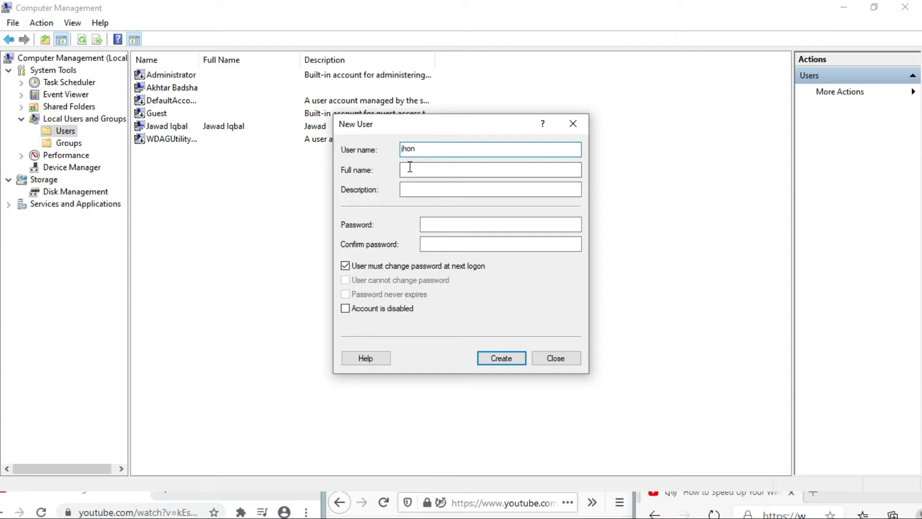
{"action": "left_click", "coordinate": [410, 169]}
{"action": "type", "text": "jhon"}
Set and confirm a password, untick 'must change password at next logon', and create the user.
{"action": "left_click", "coordinate": [425, 192]}
{"action": "left_click", "coordinate": [433, 228]}
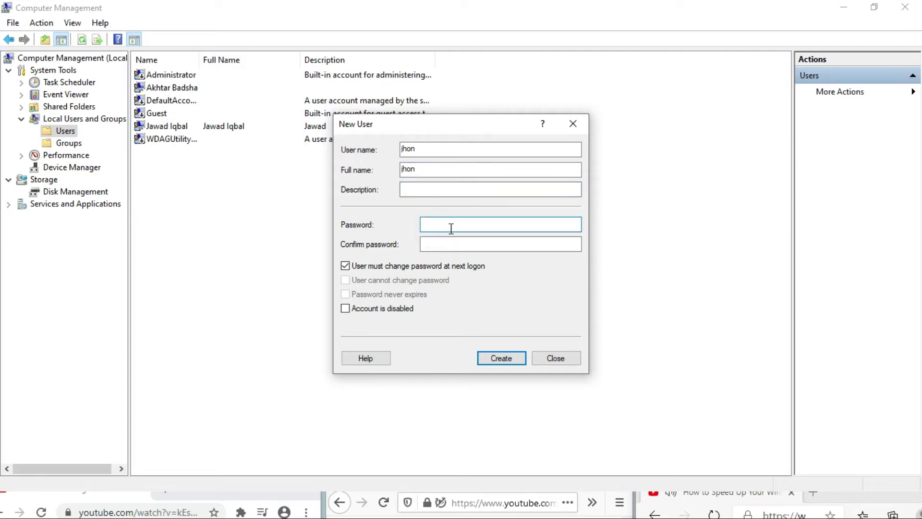
{"action": "type", "text": "1234"}
{"action": "left_click", "coordinate": [438, 243]}
{"action": "type", "text": "1"}
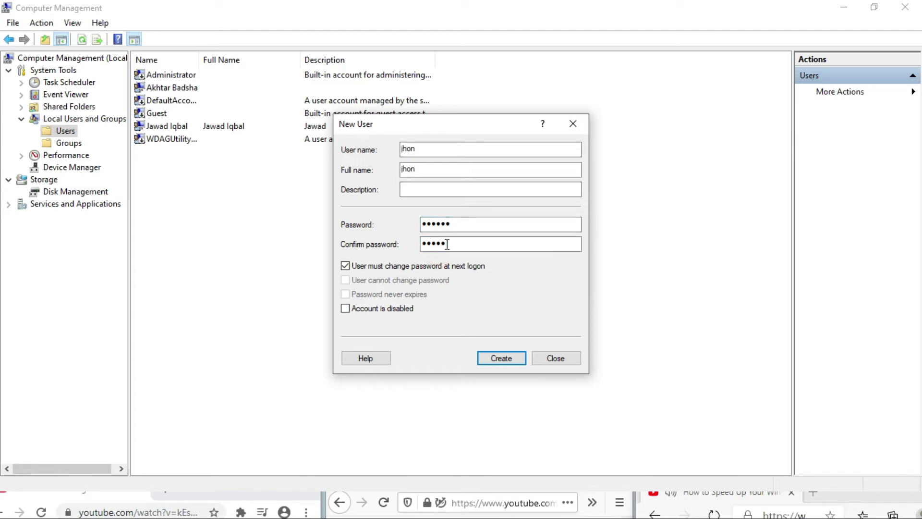
{"action": "left_click", "coordinate": [347, 266]}
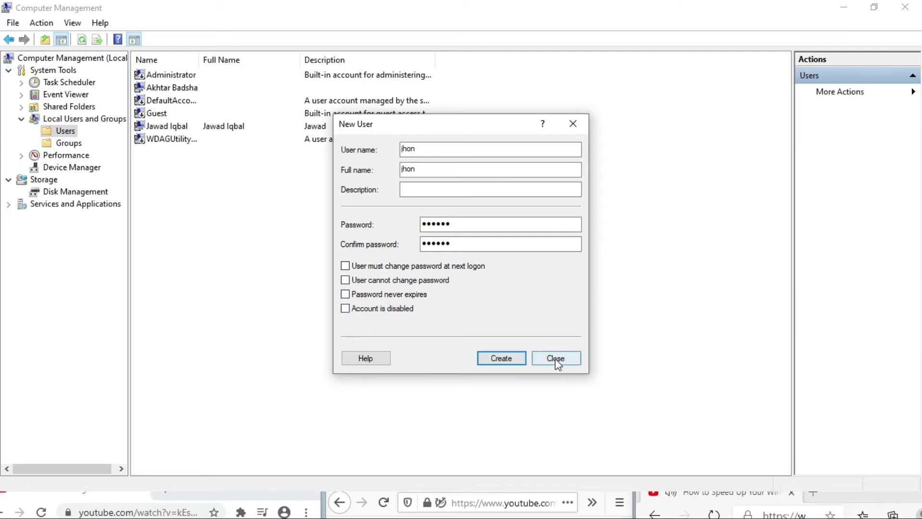
{"action": "left_click", "coordinate": [508, 356]}
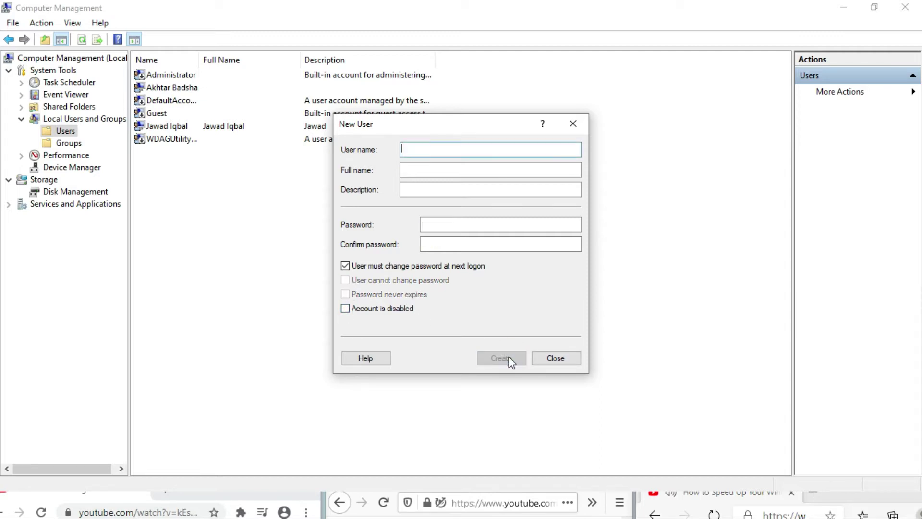
{"action": "left_click", "coordinate": [572, 123]}
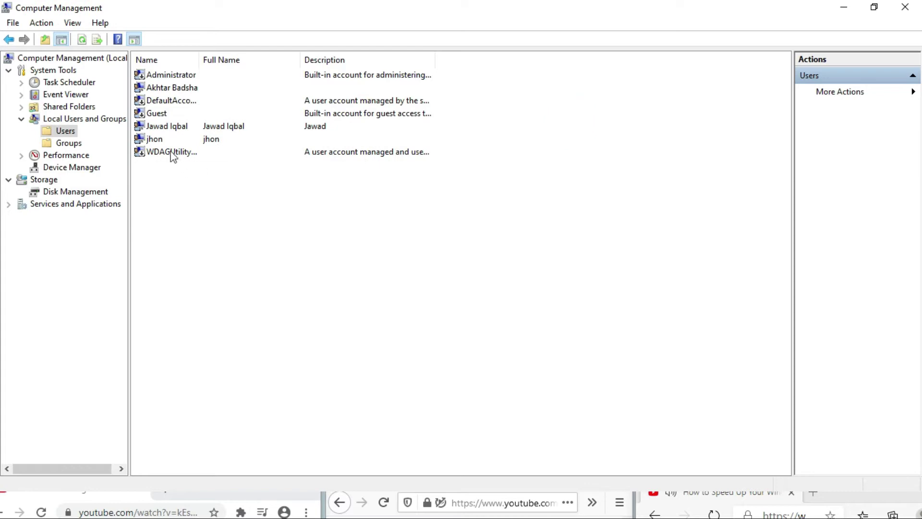
Refresh the Users list to show the new account, then open the Groups folder.
{"action": "left_click", "coordinate": [157, 140]}
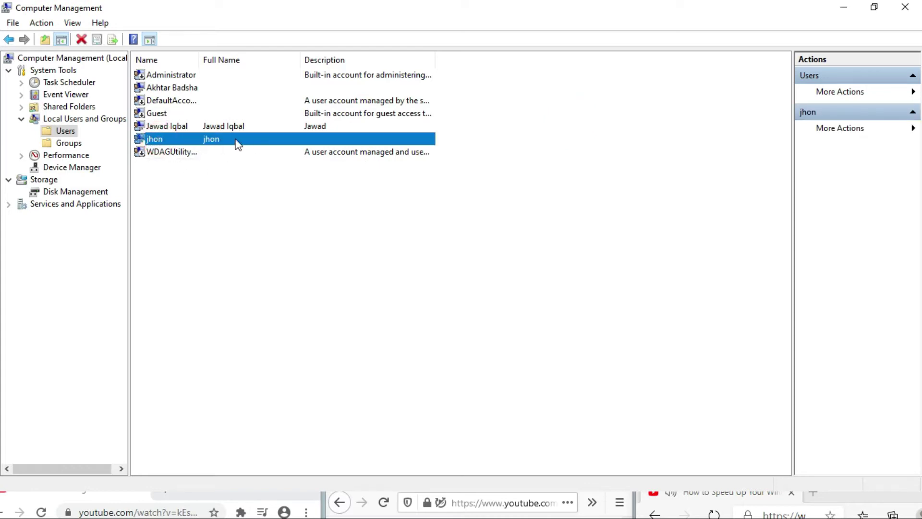
{"action": "right_click", "coordinate": [249, 181]}
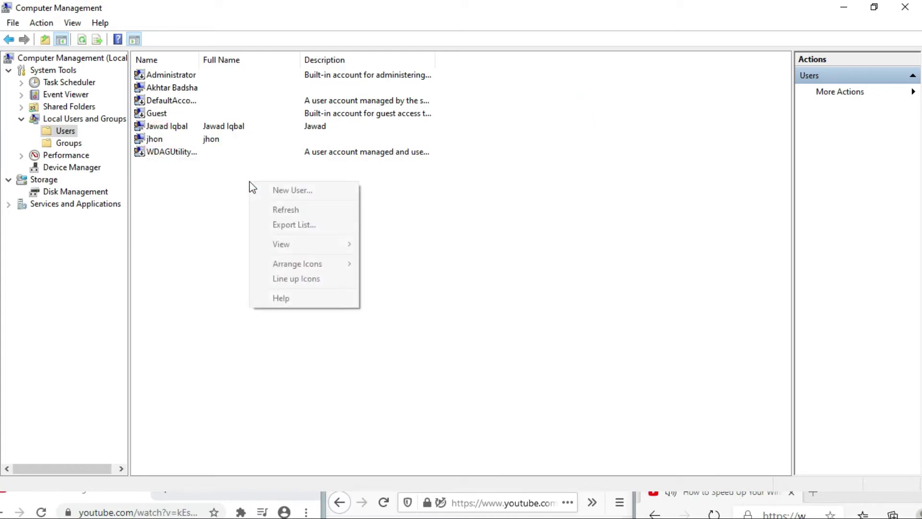
{"action": "left_click", "coordinate": [277, 212]}
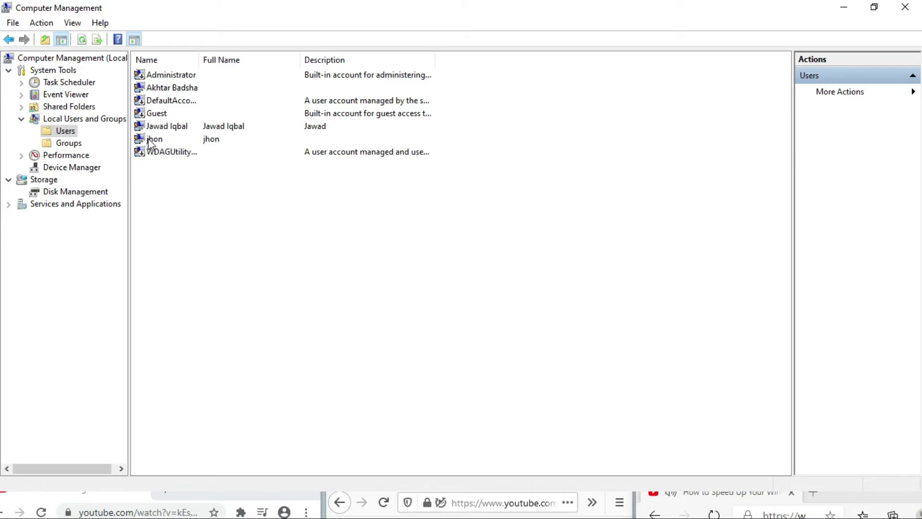
{"action": "left_click", "coordinate": [68, 143]}
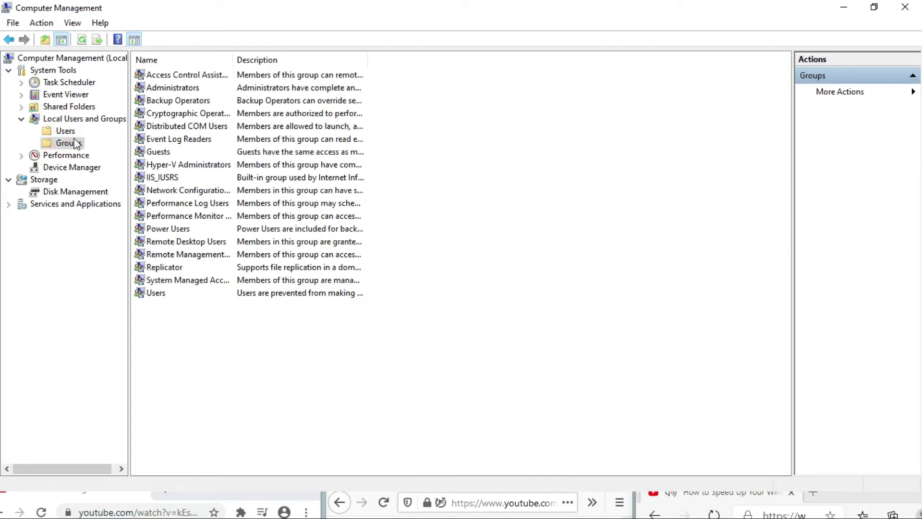
Open Administrators properties and resolve the demo user's name in the Add members dialog.
{"action": "double_click", "coordinate": [162, 88]}
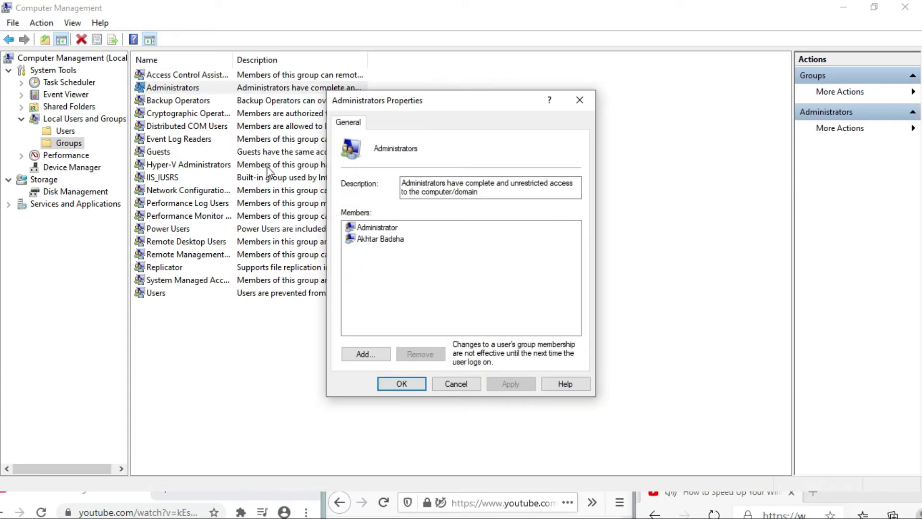
{"action": "left_click", "coordinate": [372, 355]}
{"action": "left_click", "coordinate": [372, 224]}
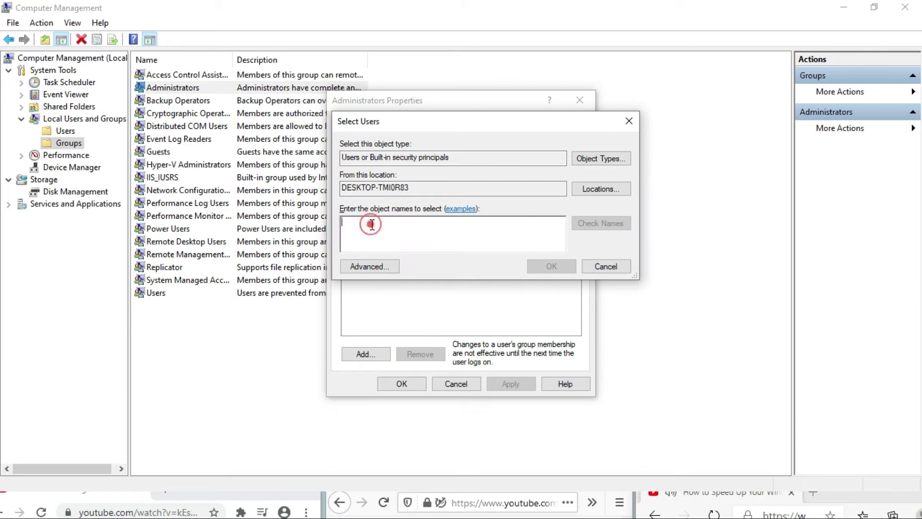
{"action": "type", "text": "jh"}
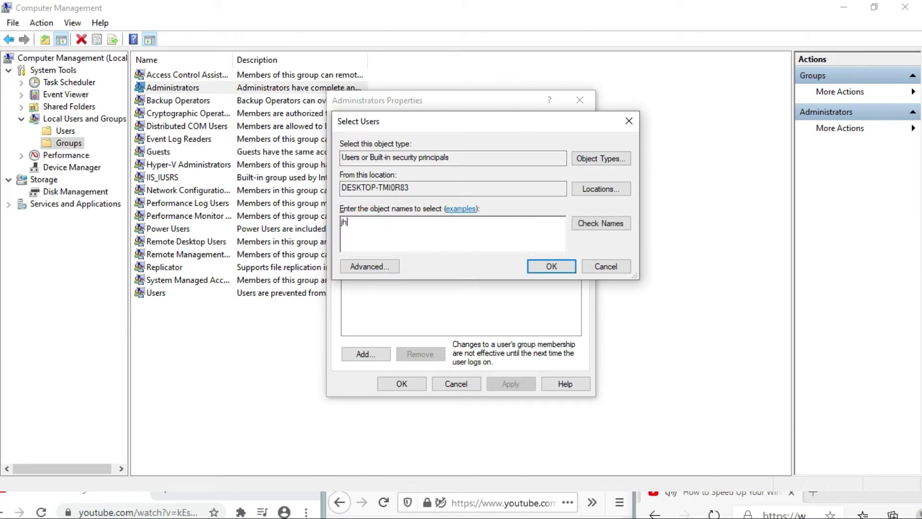
{"action": "left_click", "coordinate": [582, 223]}
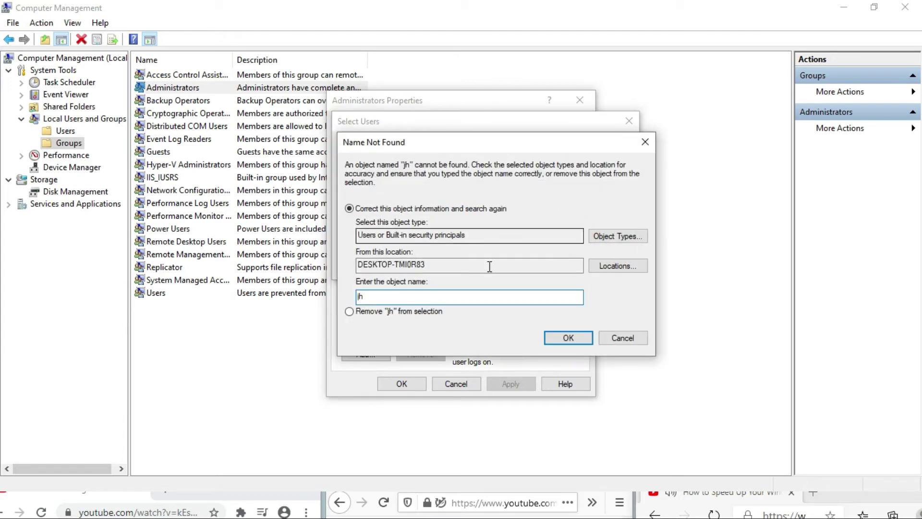
{"action": "left_click", "coordinate": [630, 333]}
{"action": "type", "text": "on"}
{"action": "left_click", "coordinate": [584, 225]}
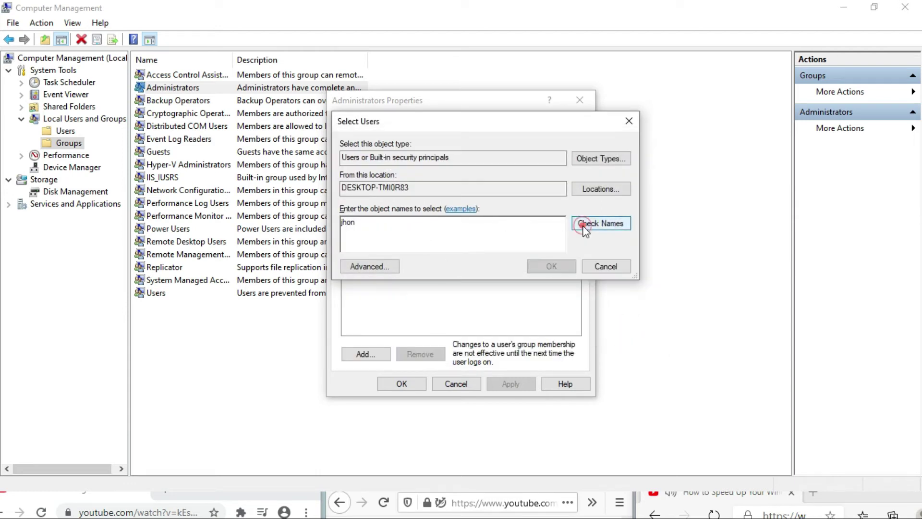
Confirm the resolved user, then cancel the Administrators properties without applying changes.
{"action": "double_click", "coordinate": [427, 225]}
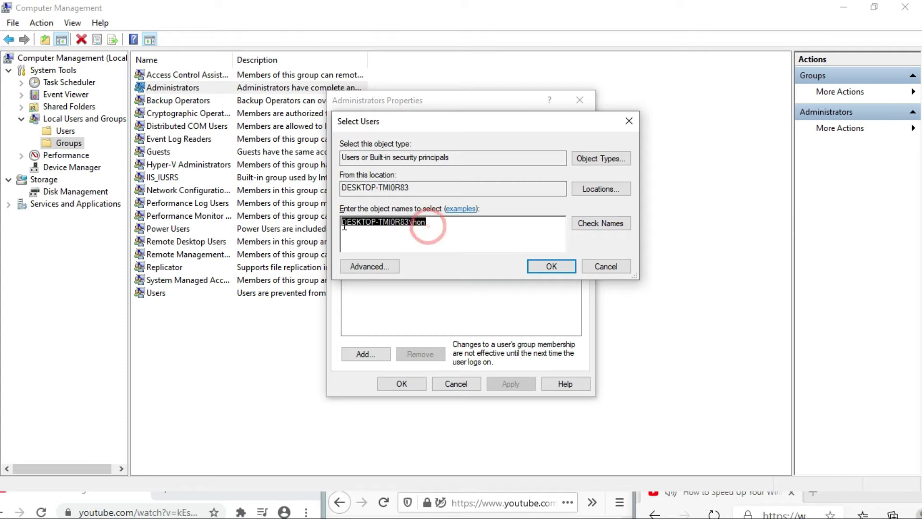
{"action": "left_click", "coordinate": [552, 267]}
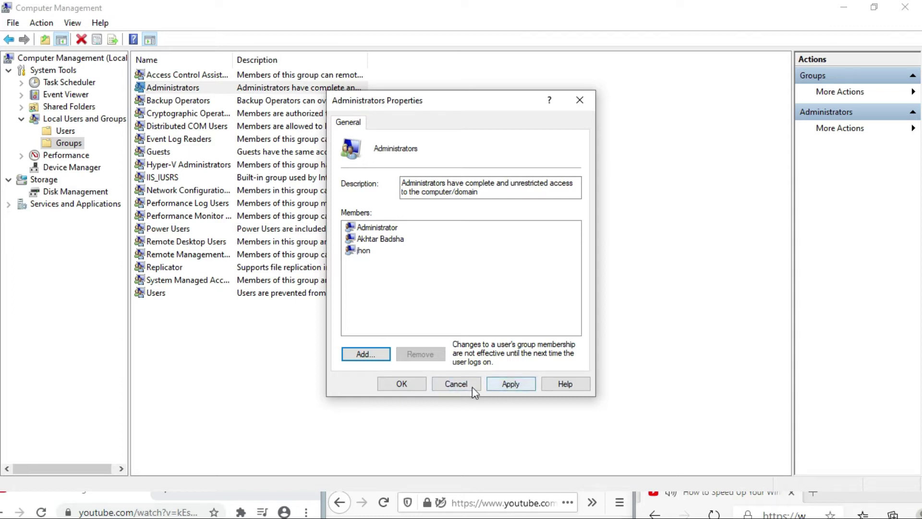
{"action": "left_click", "coordinate": [456, 384]}
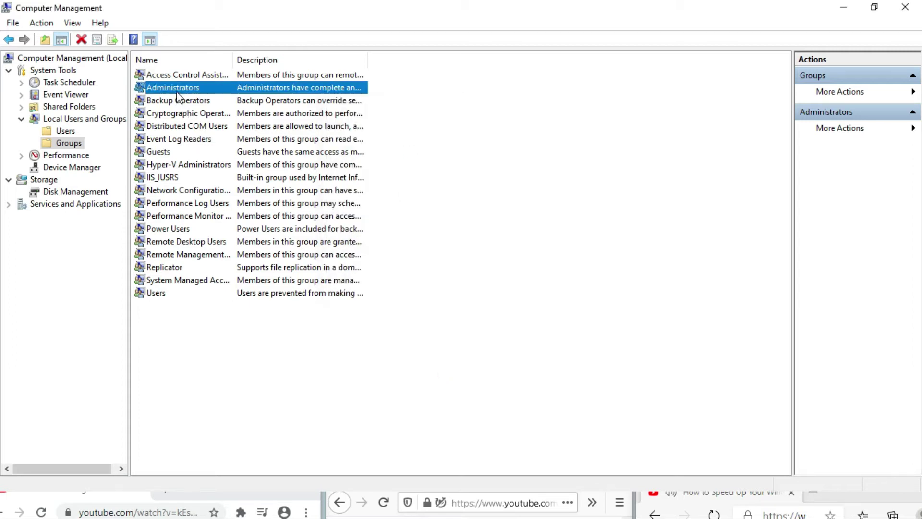
Delete the demo user account from the local Users list and confirm Yes.
{"action": "left_click", "coordinate": [9, 40]}
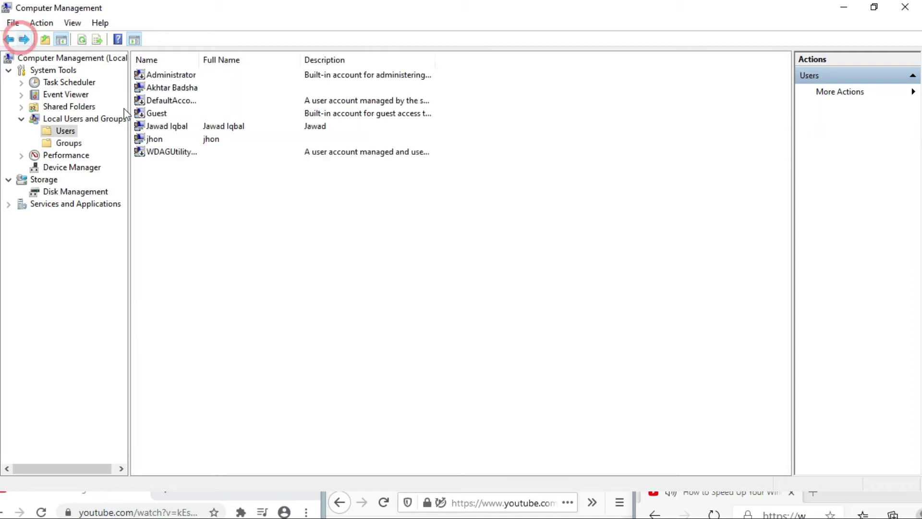
{"action": "left_click", "coordinate": [159, 140]}
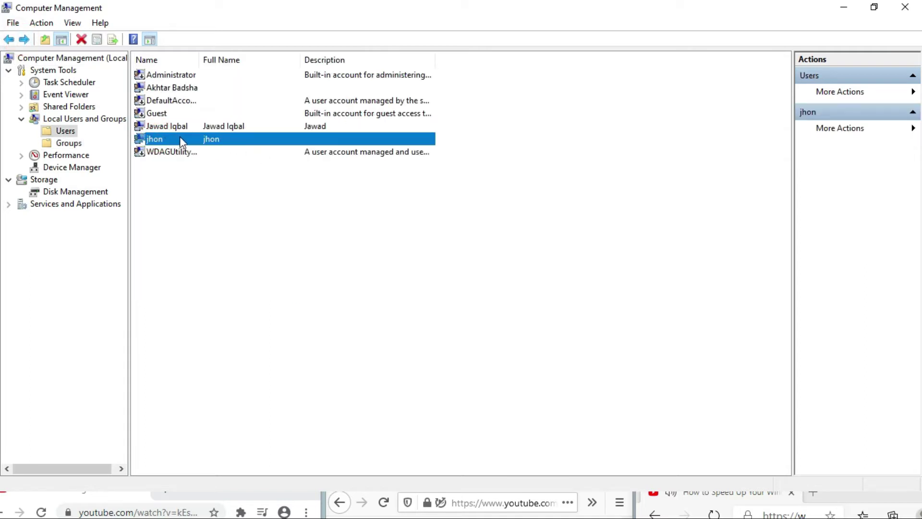
{"action": "right_click", "coordinate": [181, 138]}
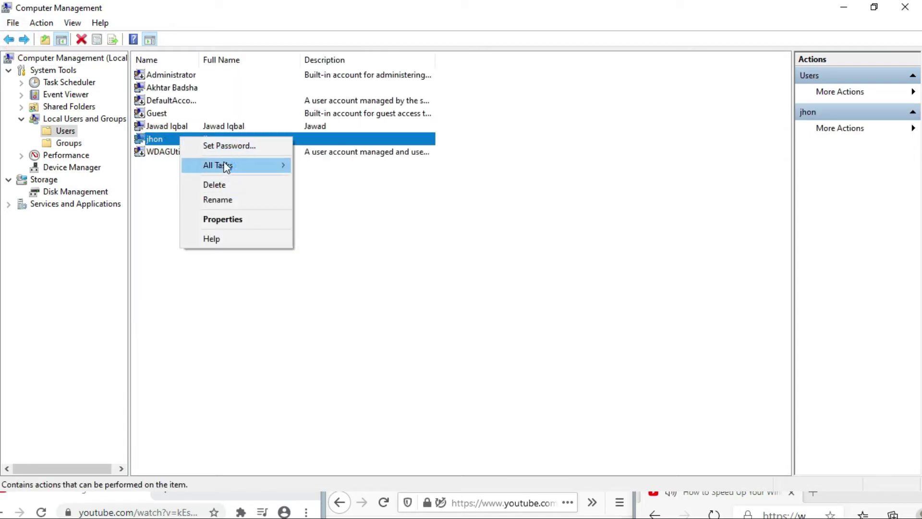
{"action": "mouse_move", "coordinate": [226, 164]}
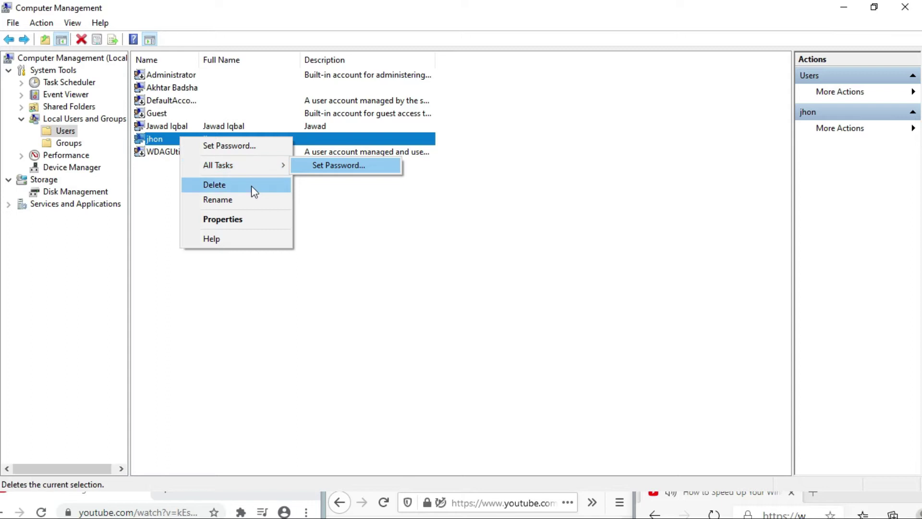
{"action": "left_click", "coordinate": [226, 185]}
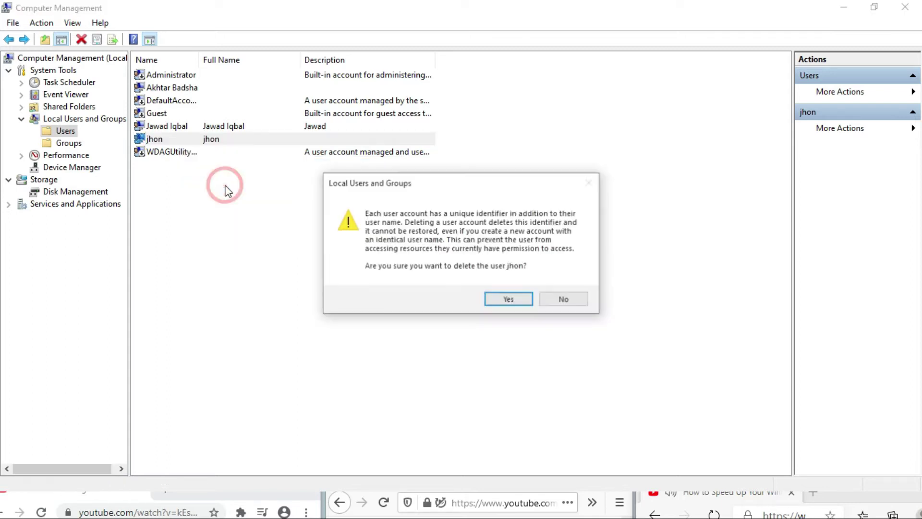
{"action": "left_click", "coordinate": [509, 299]}
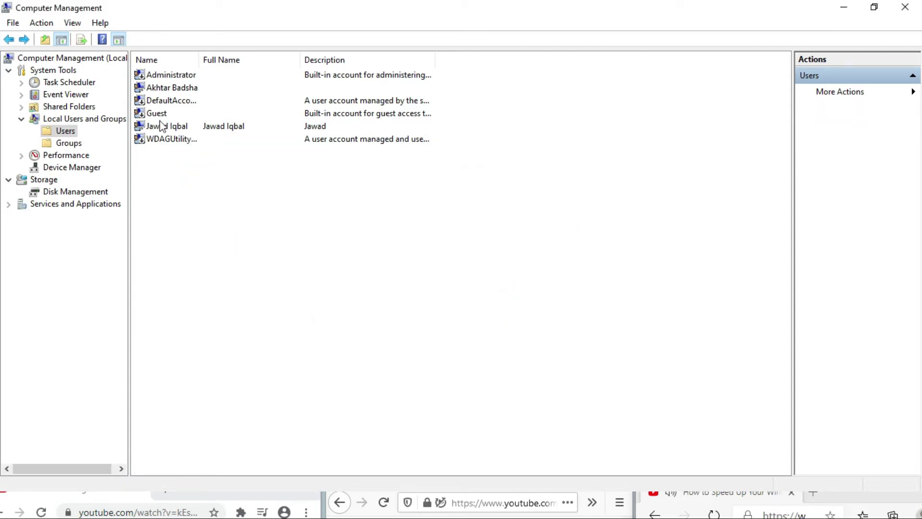
Check the Groups list, return to Users, and bring up the Start menu.
{"action": "left_click", "coordinate": [68, 144]}
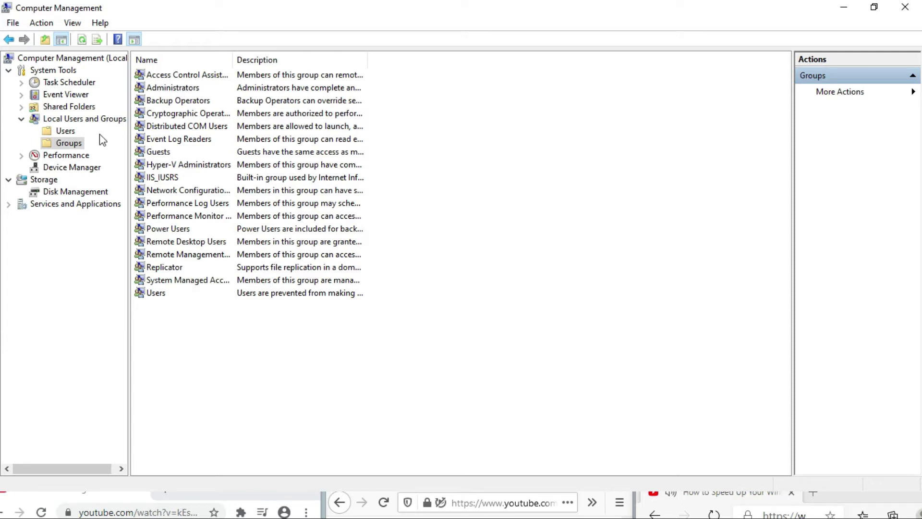
{"action": "left_click", "coordinate": [9, 40]}
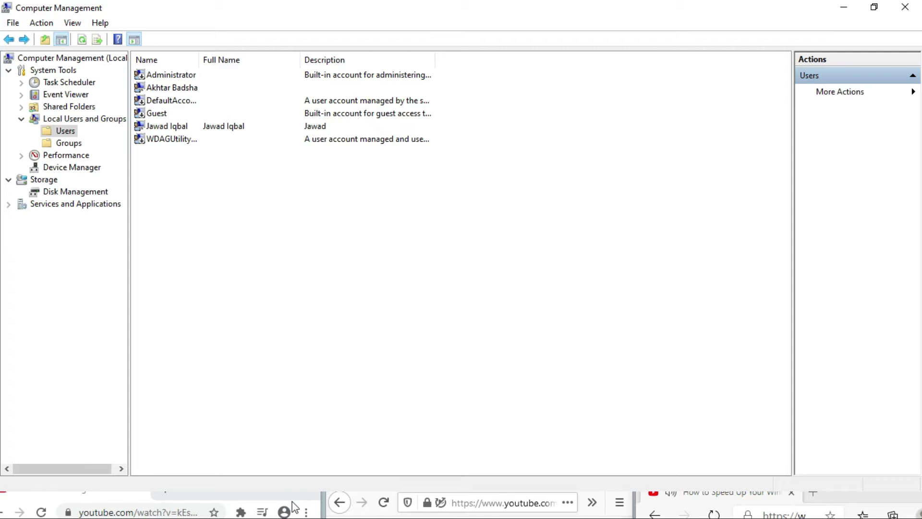
{"action": "key", "text": "super"}
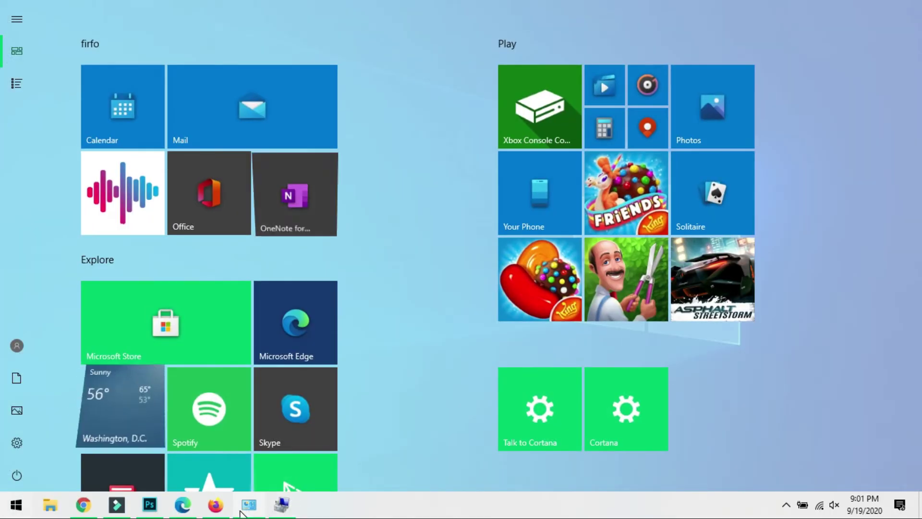
Open Credential Manager from the User Accounts page and display the Windows Credentials list.
{"action": "left_click", "coordinate": [246, 508]}
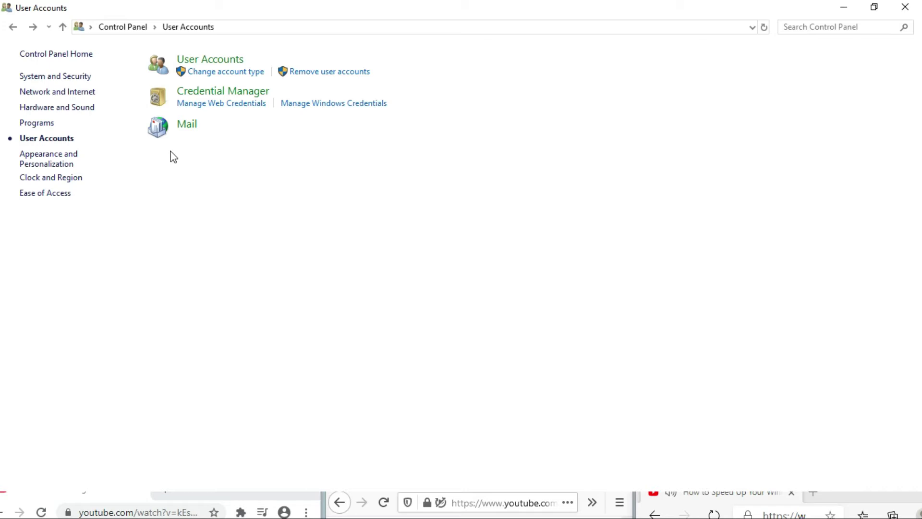
{"action": "left_click", "coordinate": [204, 93]}
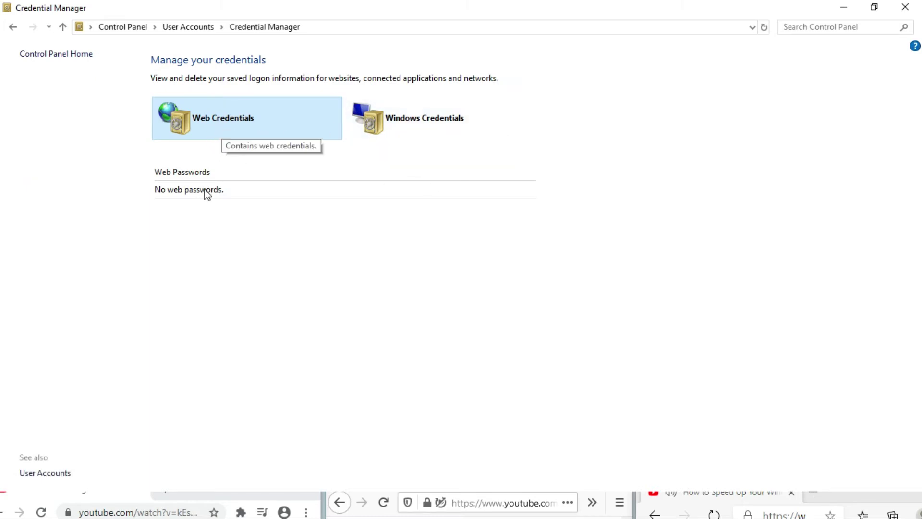
{"action": "left_click", "coordinate": [398, 126]}
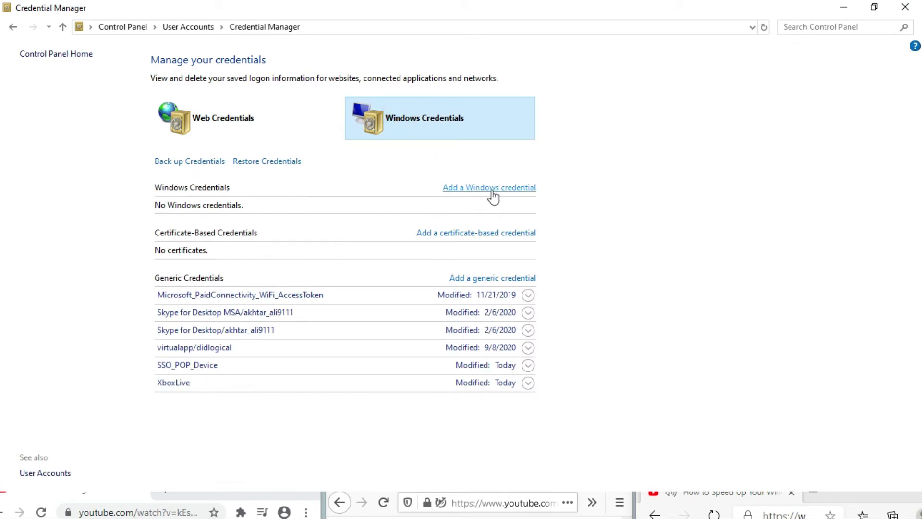
{"action": "left_click", "coordinate": [472, 188]}
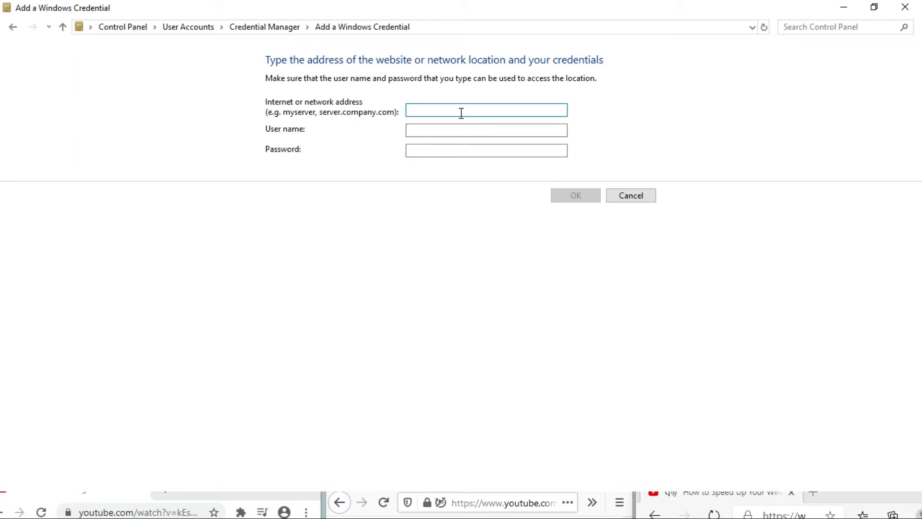
{"action": "type", "text": "domin"}
{"action": "left_click", "coordinate": [447, 128]}
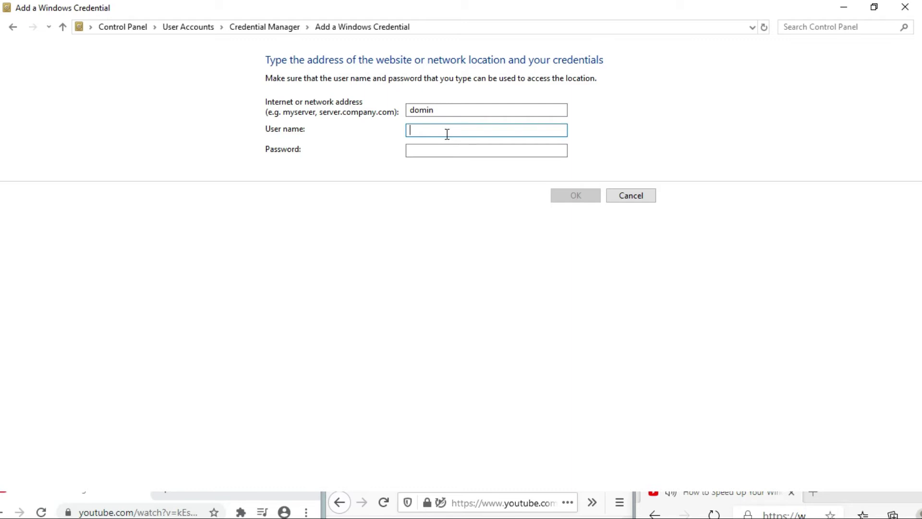
{"action": "left_click", "coordinate": [623, 196]}
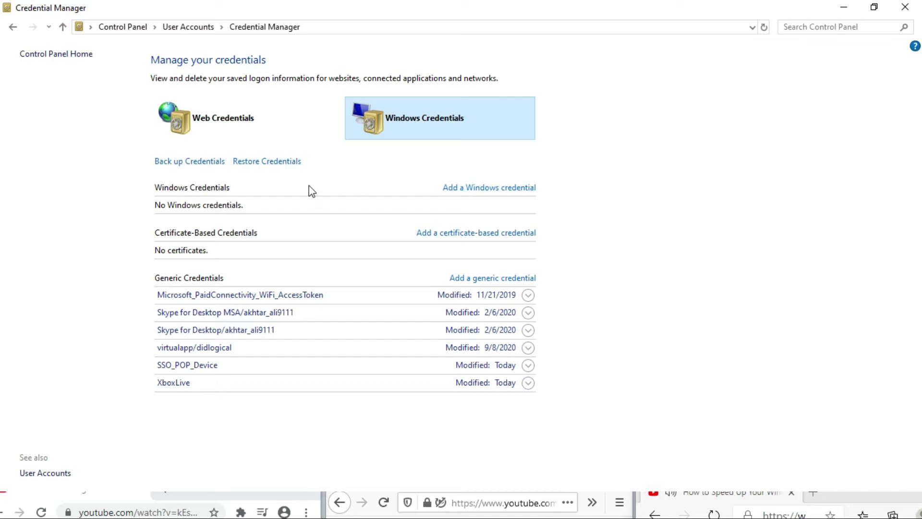
{"action": "left_click", "coordinate": [158, 184]}
{"action": "left_click", "coordinate": [177, 163]}
{"action": "left_click", "coordinate": [470, 235]}
{"action": "left_click", "coordinate": [466, 137]}
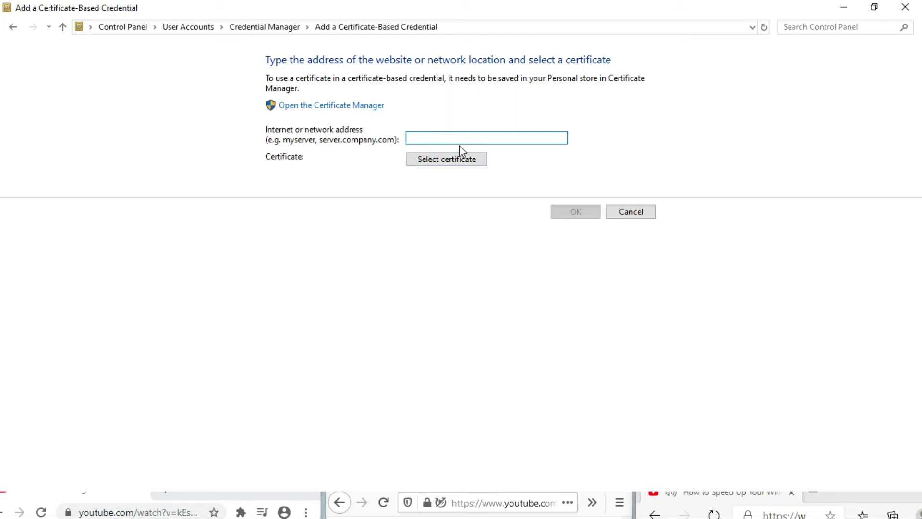
{"action": "left_click", "coordinate": [625, 212]}
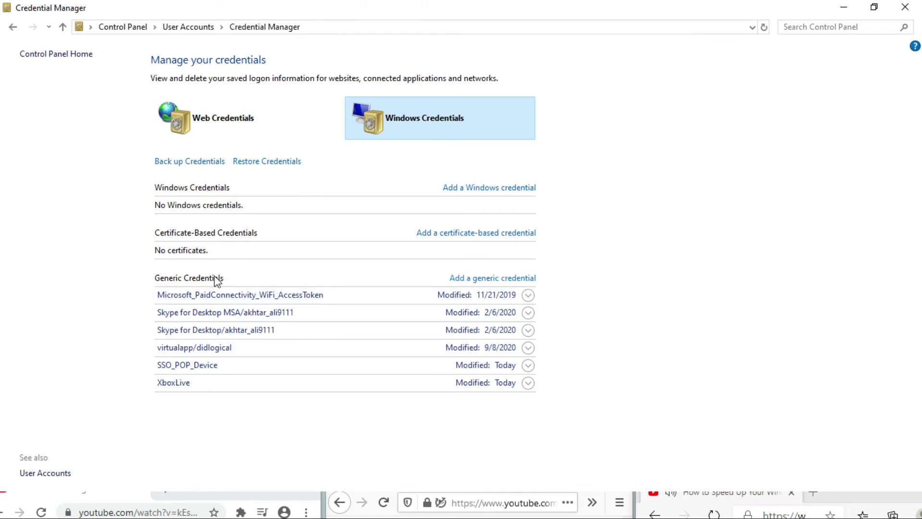
{"action": "left_click", "coordinate": [482, 278]}
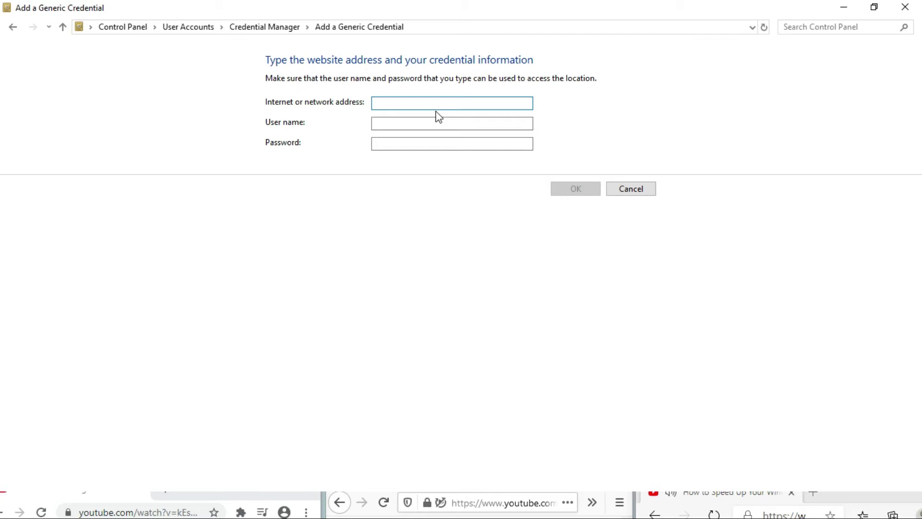
{"action": "type", "text": "\\\\192.168.60.30\\"}
{"action": "left_click", "coordinate": [422, 123]}
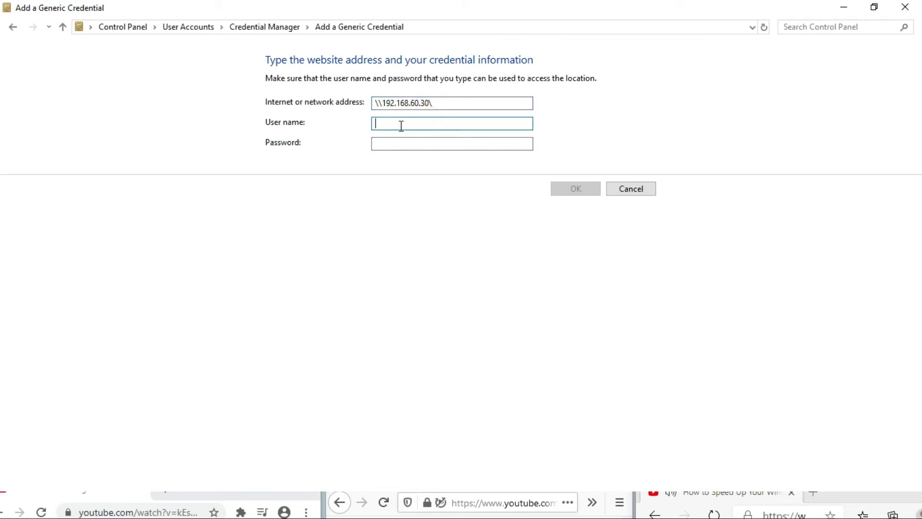
{"action": "type", "text": "adm"}
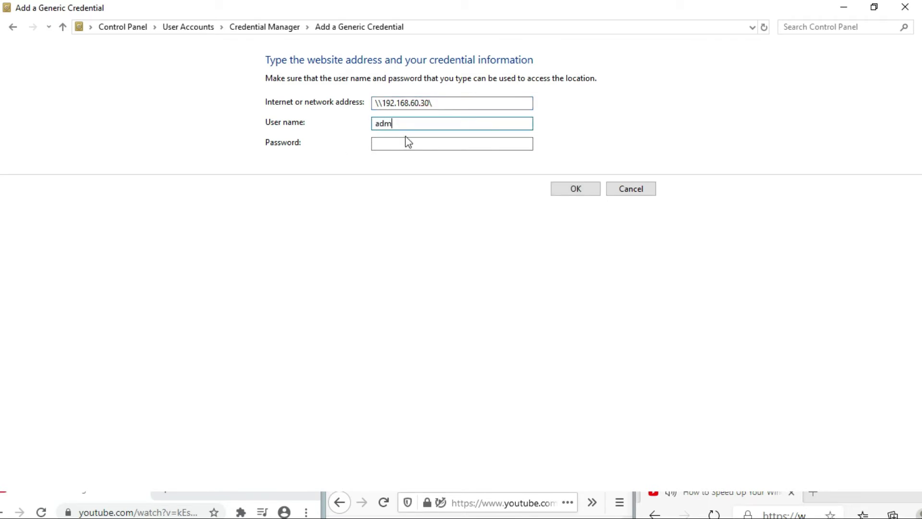
{"action": "type", "text": "in"}
{"action": "left_click", "coordinate": [399, 144]}
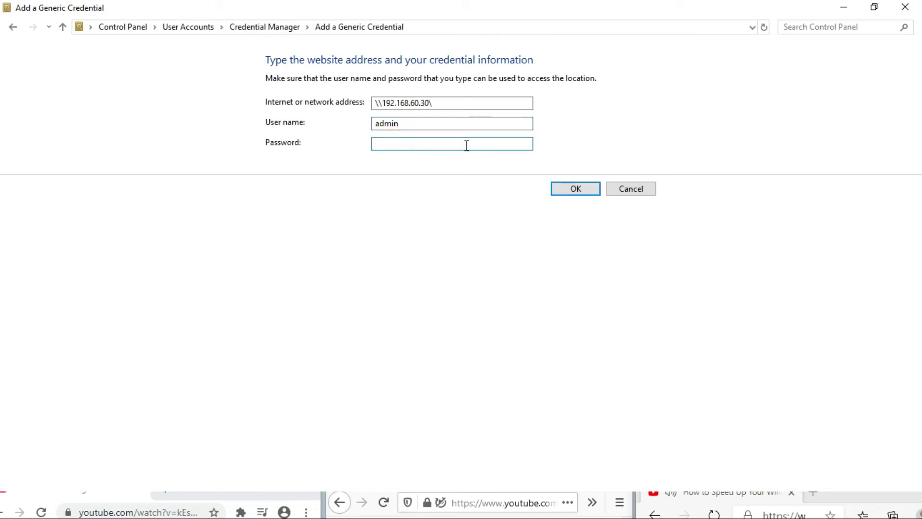
{"action": "left_click", "coordinate": [633, 192]}
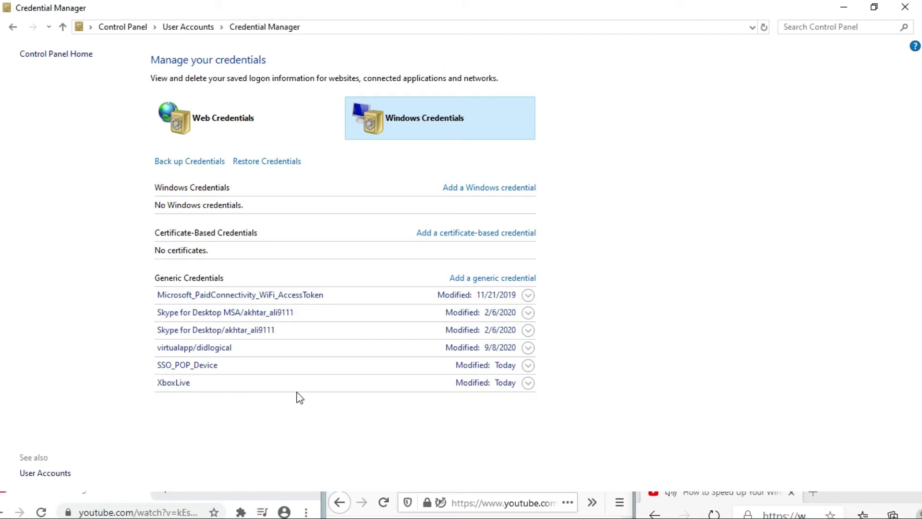
Go back up to User Accounts and open the Mail settings, which have no profiles yet.
{"action": "left_click", "coordinate": [15, 28]}
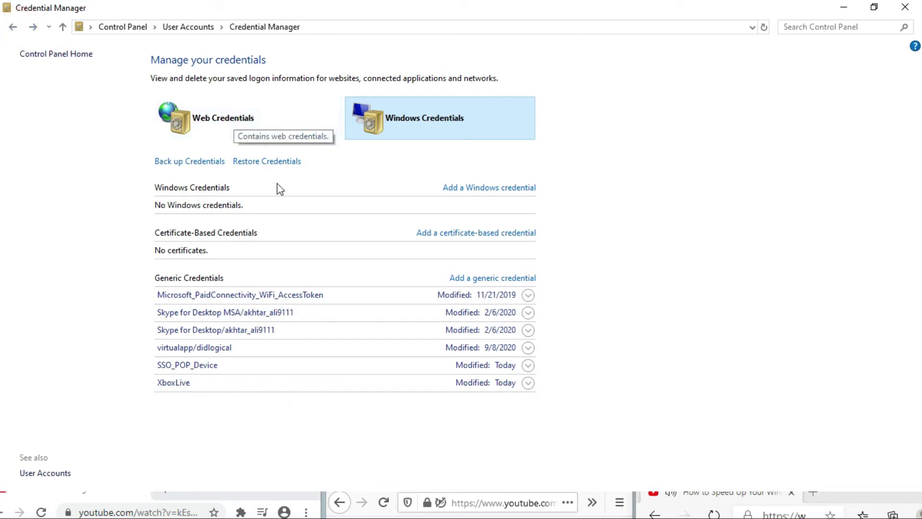
{"action": "left_click", "coordinate": [14, 28]}
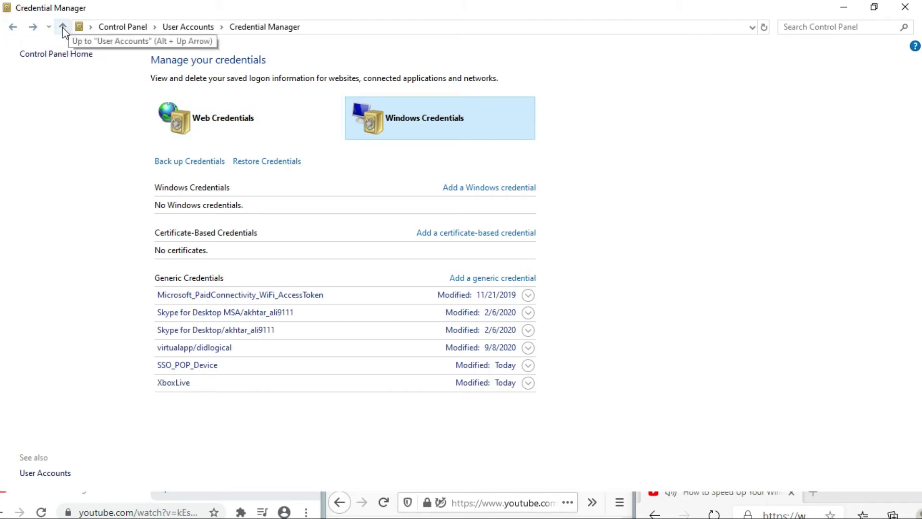
{"action": "left_click", "coordinate": [62, 27]}
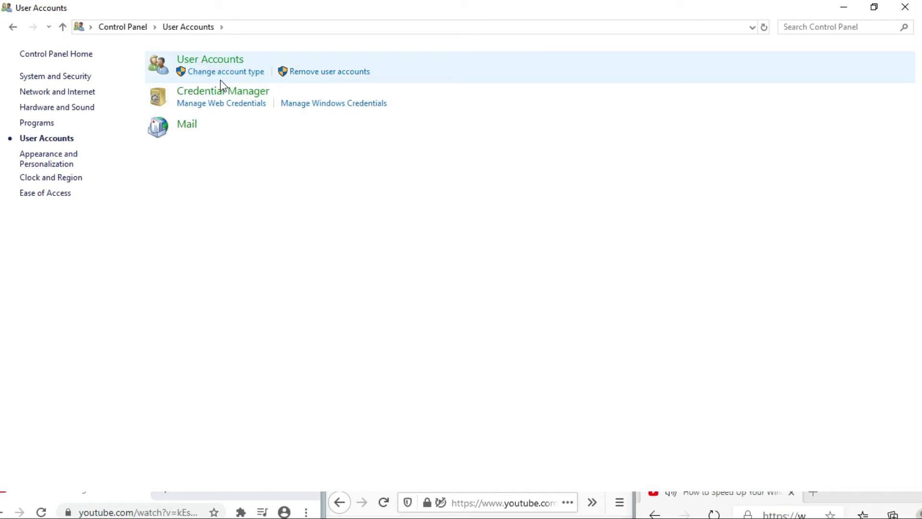
{"action": "left_click", "coordinate": [186, 126]}
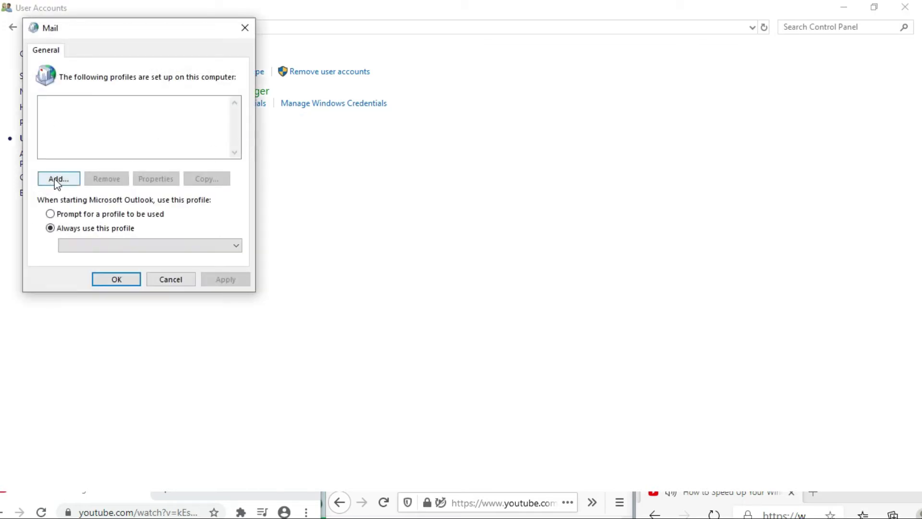
Create a new named mail profile and begin adding an account with manual setup.
{"action": "left_click", "coordinate": [56, 181]}
{"action": "left_click", "coordinate": [72, 182]}
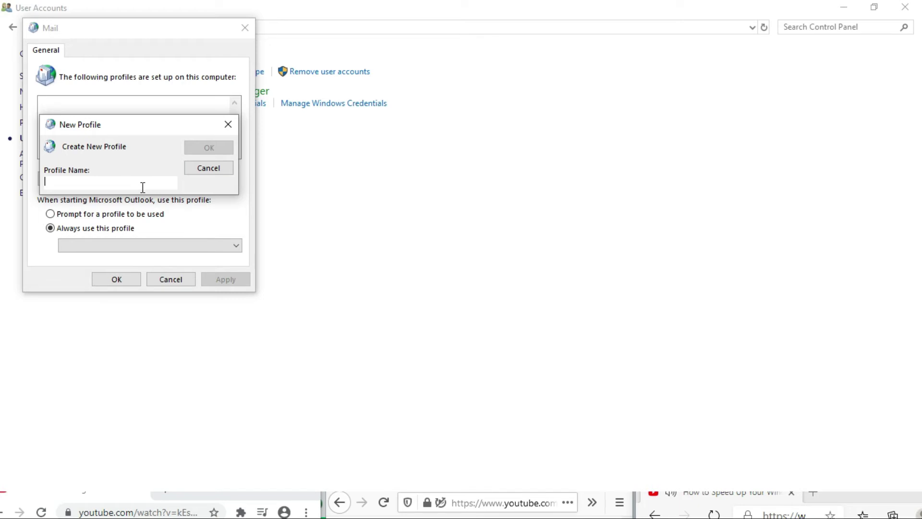
{"action": "type", "text": "j"}
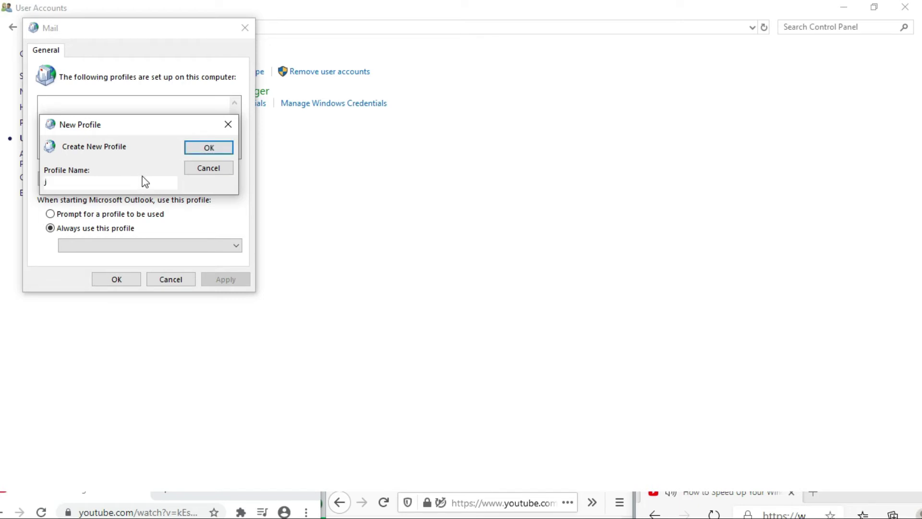
{"action": "type", "text": "hon"}
{"action": "left_click", "coordinate": [209, 148]}
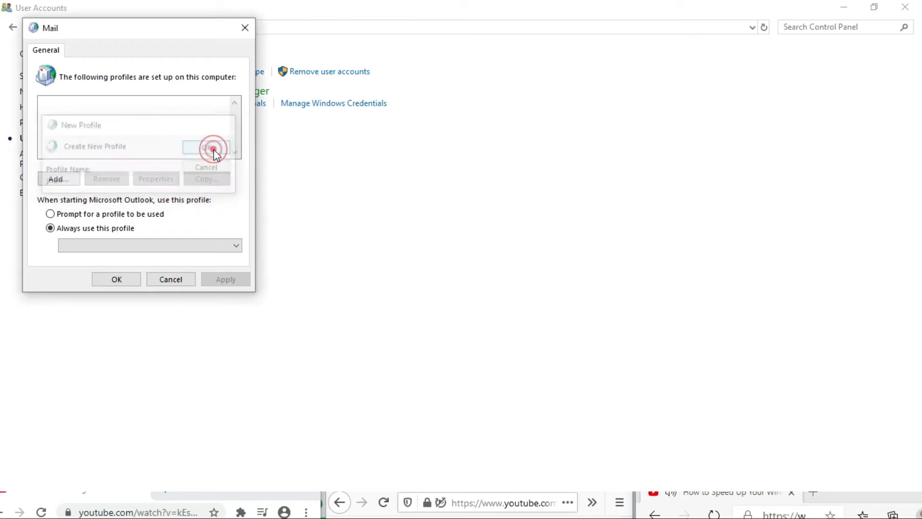
{"action": "left_click", "coordinate": [59, 181]}
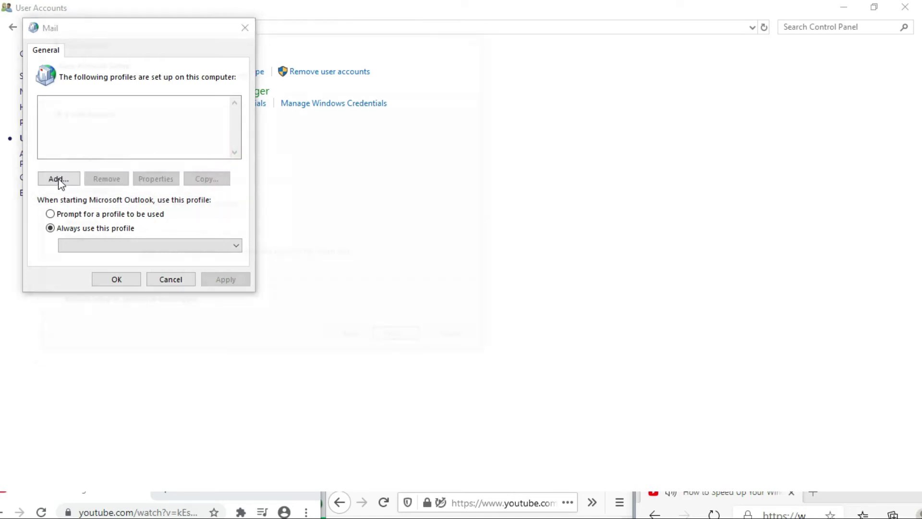
{"action": "left_click", "coordinate": [95, 305]}
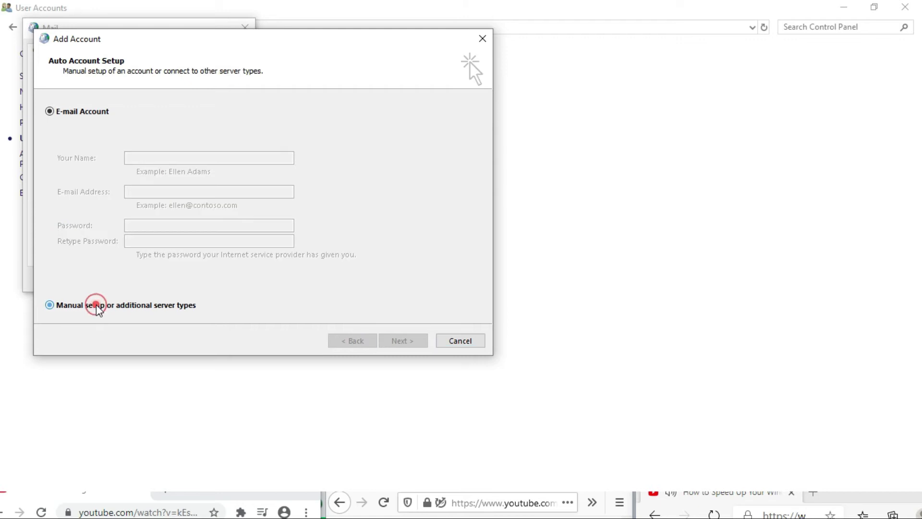
Keep manual setup, choose POP or IMAP as the service, and advance to its account settings.
{"action": "left_click", "coordinate": [76, 113]}
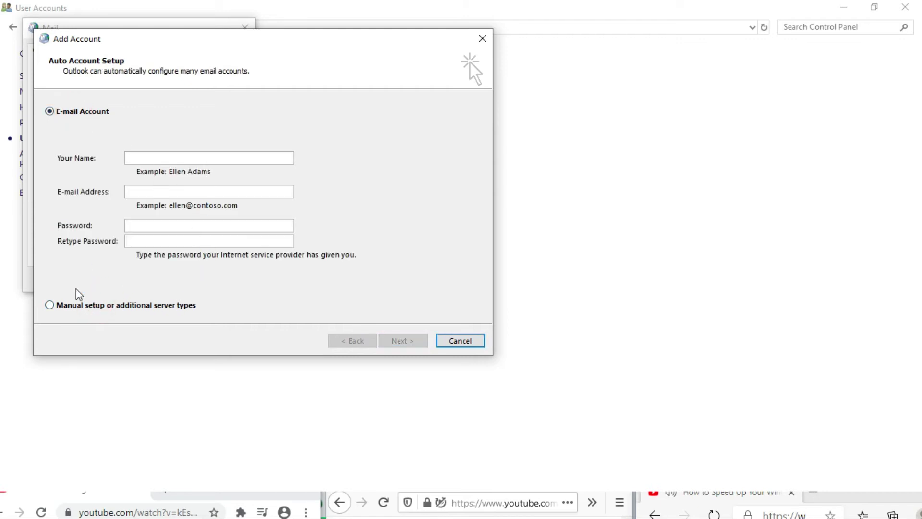
{"action": "left_click", "coordinate": [90, 306]}
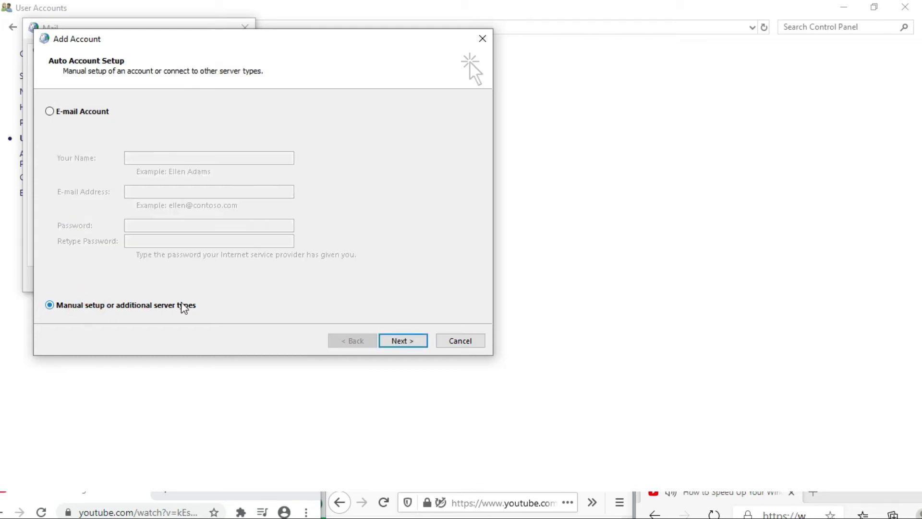
{"action": "left_click", "coordinate": [403, 341]}
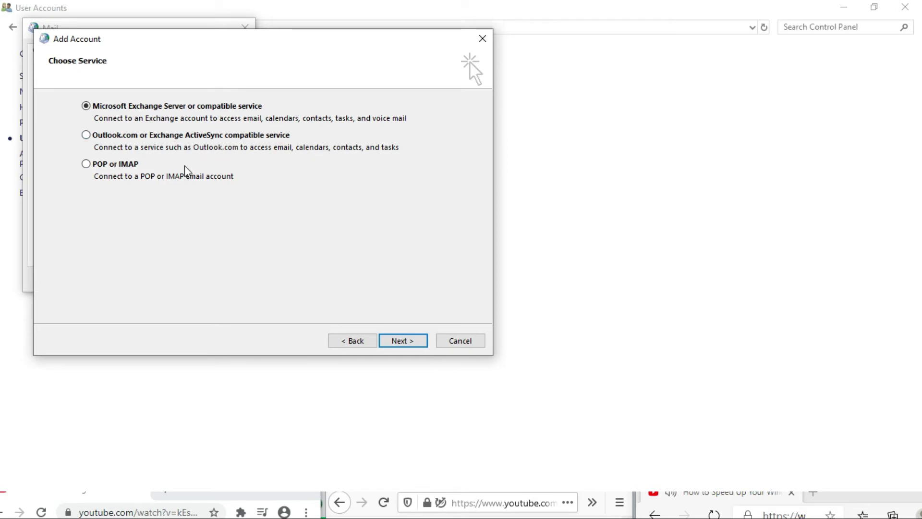
{"action": "left_click", "coordinate": [101, 166]}
{"action": "left_click", "coordinate": [403, 341]}
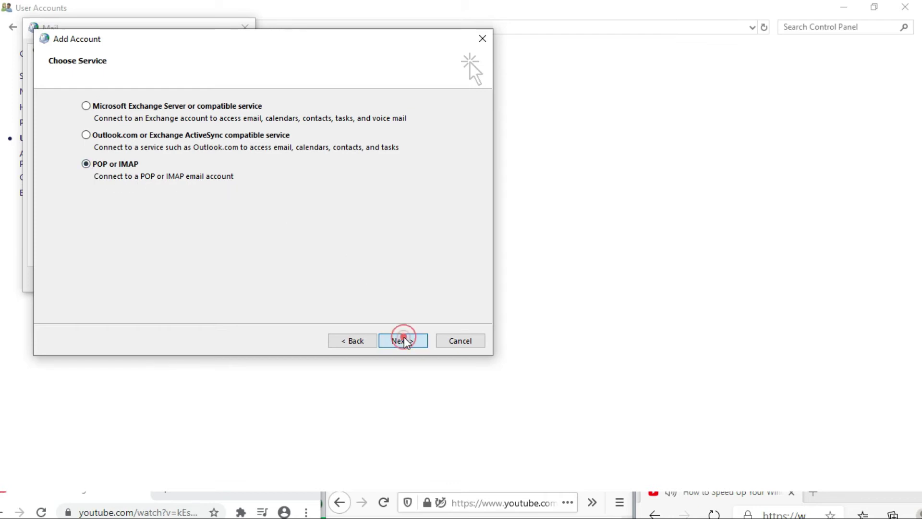
Enter the account holder's name and e-mail address in the POP account settings.
{"action": "left_click", "coordinate": [178, 121]}
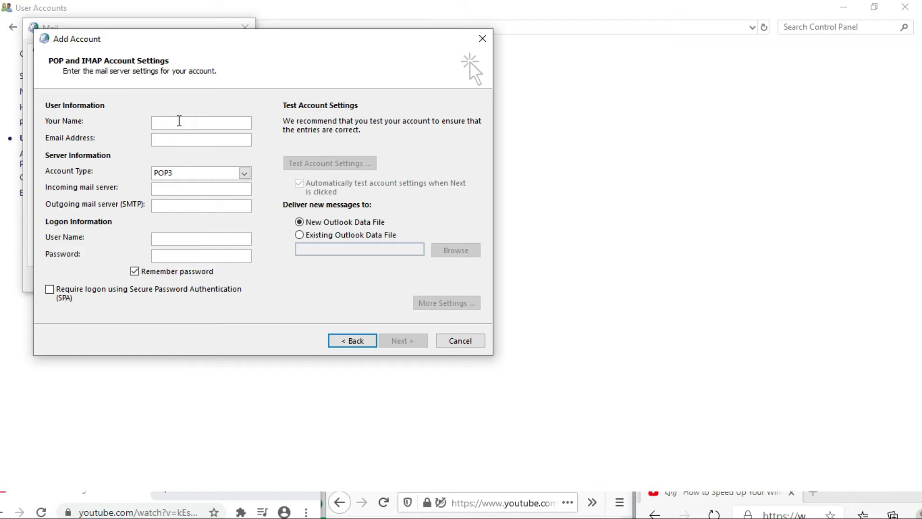
{"action": "type", "text": "jhon"}
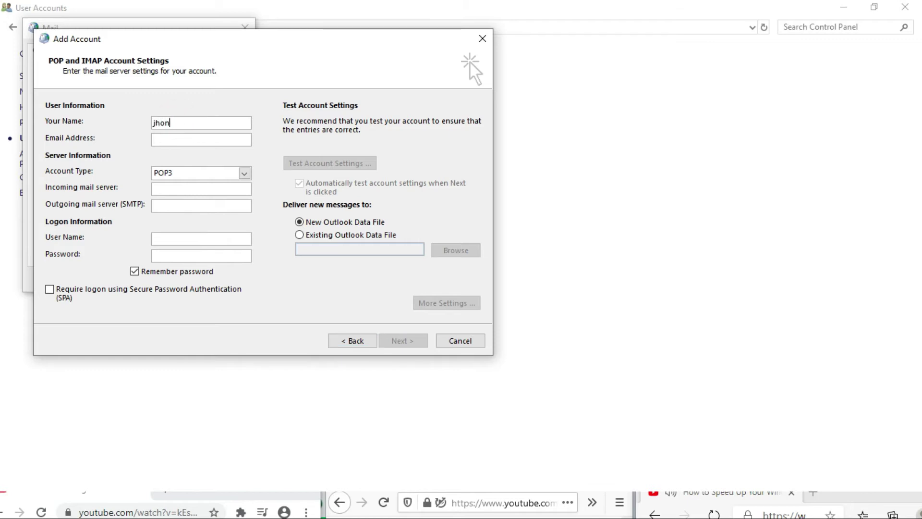
{"action": "left_click", "coordinate": [181, 141]}
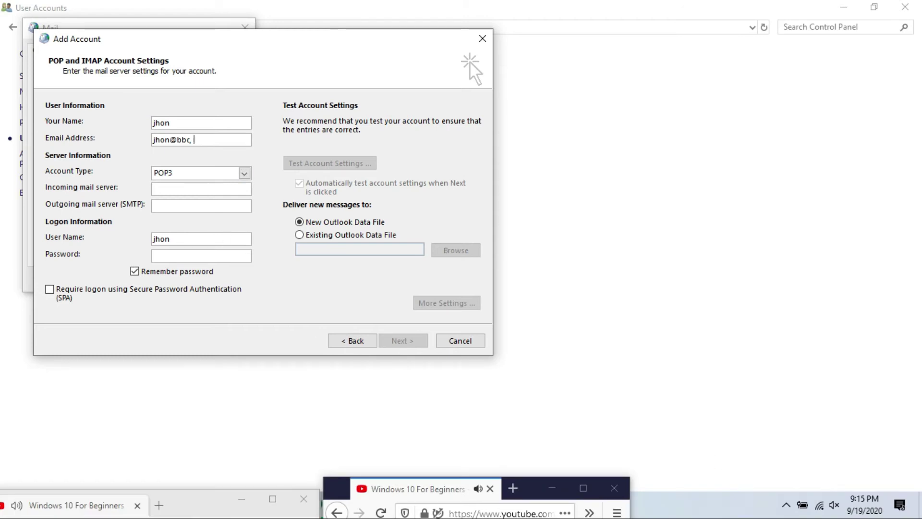
Set the incoming mail server to bbc.mail.org, correcting several typos along the way.
{"action": "left_click", "coordinate": [184, 187]}
{"action": "type", "text": "mail.bbc.o"}
{"action": "key", "text": "BackSpace"}
{"action": "type", "text": "co"}
{"action": "key", "text": "BackSpace"}
{"action": "key", "text": "BackSpace"}
{"action": "key", "text": "BackSpace"}
{"action": "key", "text": "BackSpace"}
{"action": "key", "text": "BackSpace"}
{"action": "key", "text": "BackSpace"}
{"action": "key", "text": "BackSpace"}
{"action": "key", "text": "BackSpace"}
{"action": "key", "text": "BackSpace"}
{"action": "key", "text": "BackSpace"}
{"action": "key", "text": "BackSpace"}
{"action": "type", "text": "hpso"}
{"action": "key", "text": "BackSpace"}
{"action": "key", "text": "BackSpace"}
{"action": "key", "text": "BackSpace"}
{"action": "key", "text": "BackSpace"}
{"action": "key", "text": "BackSpace"}
{"action": "type", "text": "bb"}
{"action": "key", "text": "BackSpace"}
{"action": "key", "text": "BackSpace"}
{"action": "key", "text": "BackSpace"}
{"action": "key", "text": "BackSpace"}
{"action": "type", "text": "bbc.mail.o"}
Choose delivery to an existing Outlook data file and browse Documents > Outlook Files, finding it empty.
{"action": "left_click", "coordinate": [350, 235]}
{"action": "left_click", "coordinate": [456, 250]}
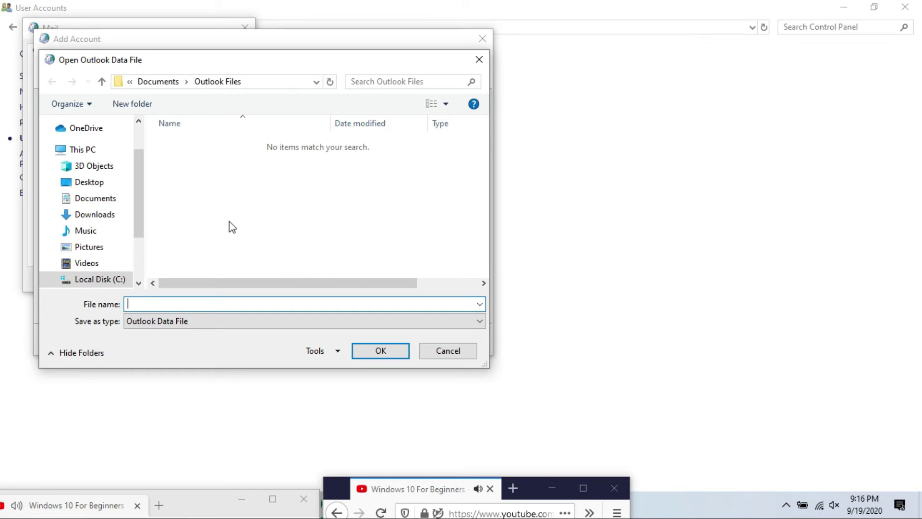
{"action": "left_click", "coordinate": [96, 199]}
{"action": "double_click", "coordinate": [186, 144]}
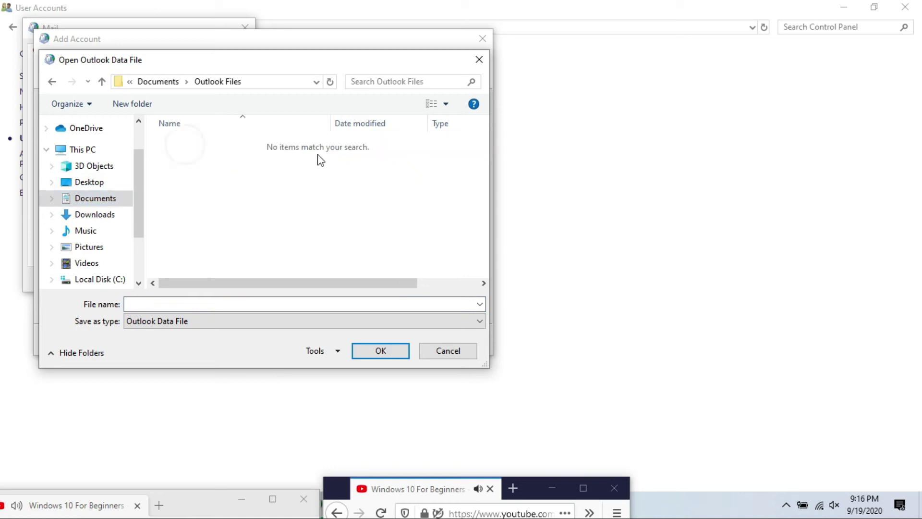
{"action": "left_click", "coordinate": [447, 352]}
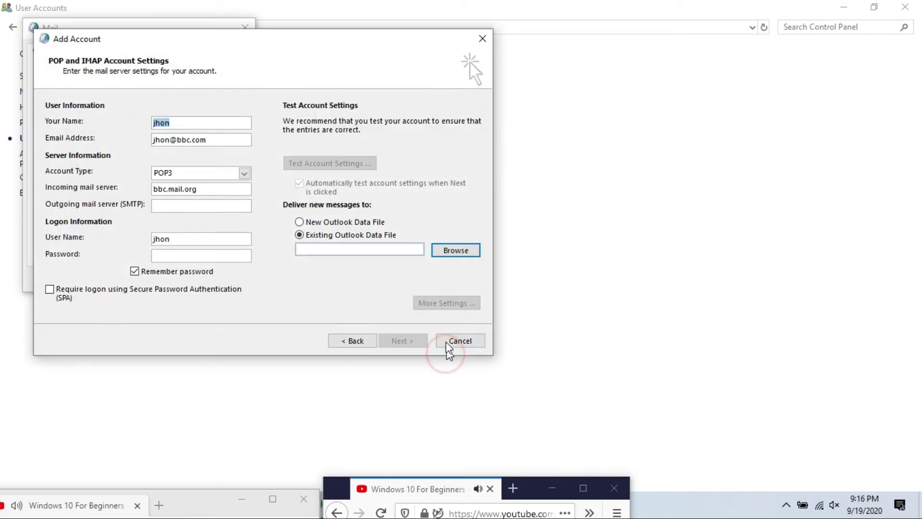
Toggle between new and existing data file, revisit Choose Service, then cancel the wizard.
{"action": "left_click", "coordinate": [452, 303]}
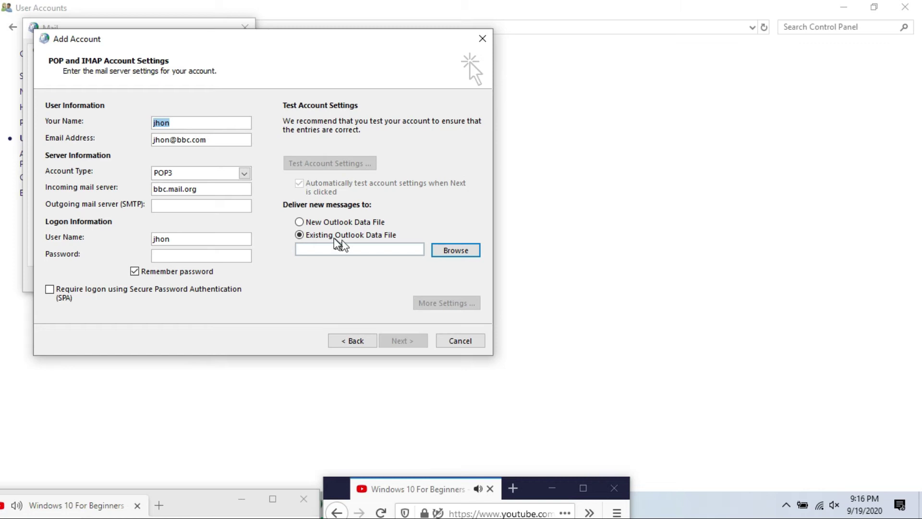
{"action": "left_click", "coordinate": [330, 222]}
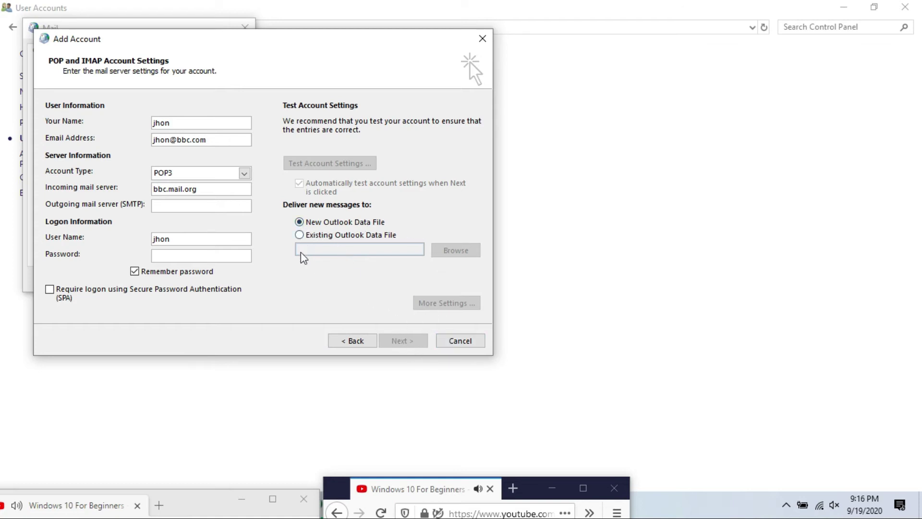
{"action": "left_click", "coordinate": [299, 235]}
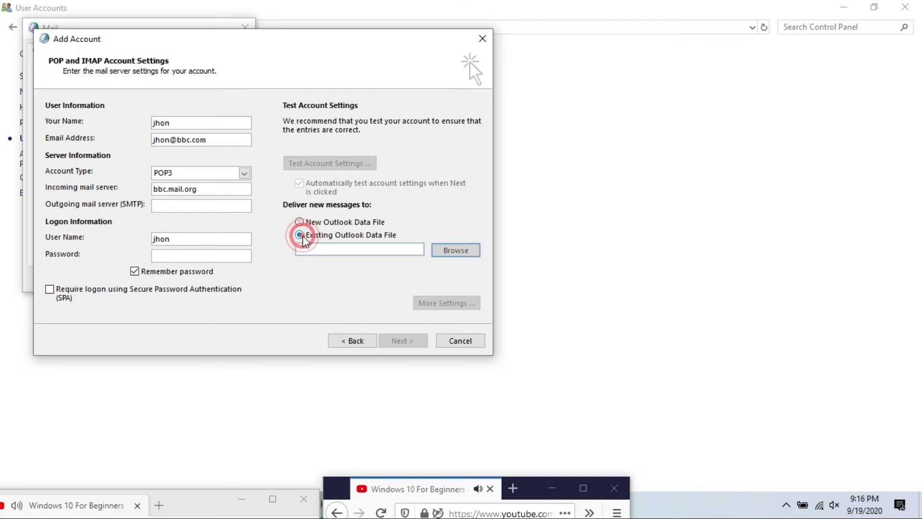
{"action": "left_click", "coordinate": [361, 340]}
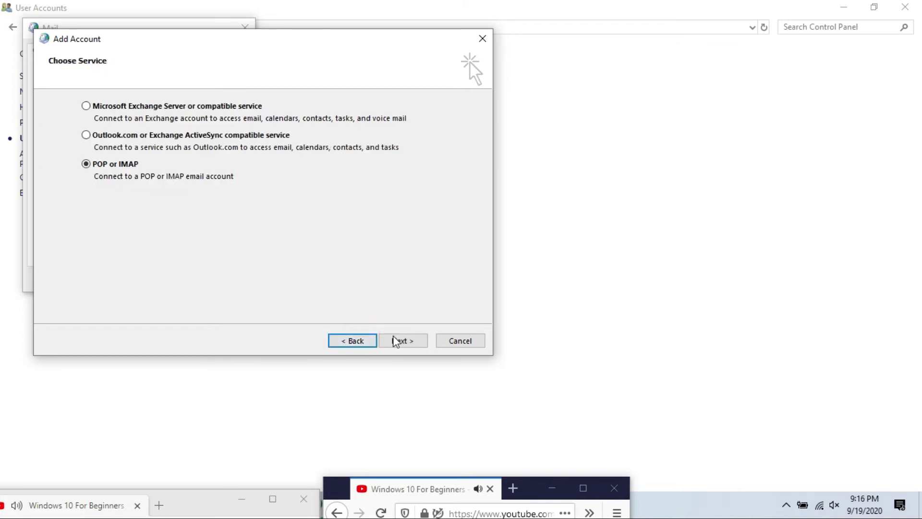
{"action": "left_click", "coordinate": [400, 341]}
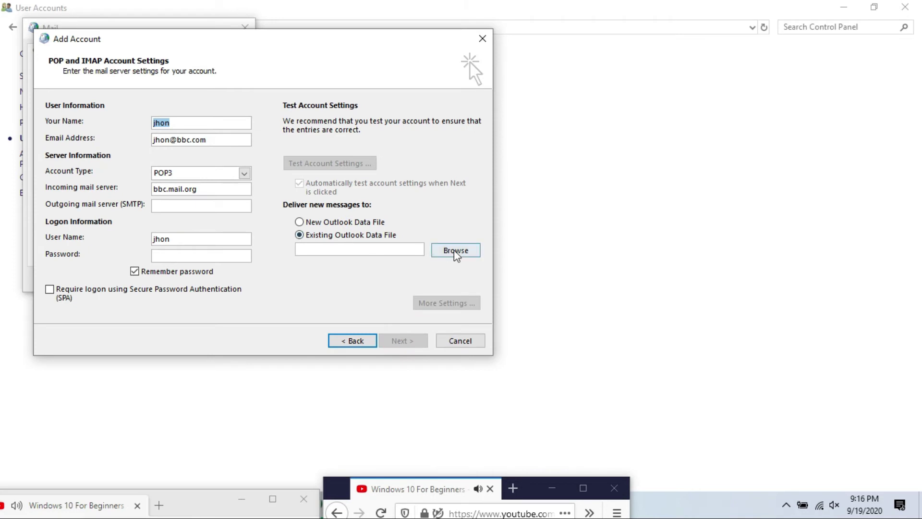
{"action": "left_click", "coordinate": [456, 306]}
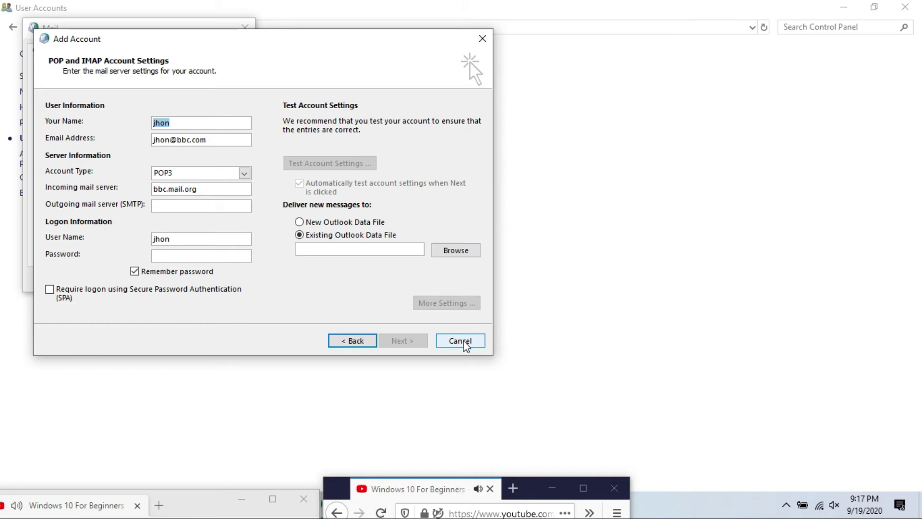
{"action": "left_click", "coordinate": [460, 341]}
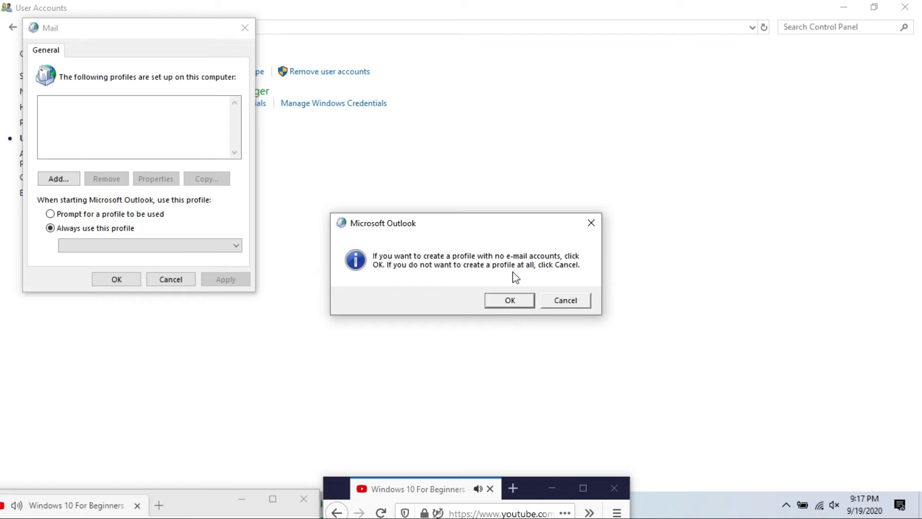
Decline the Outlook prompt, close Mail, and return to Control Panel home for Appearance and Personalization.
{"action": "left_click", "coordinate": [576, 297]}
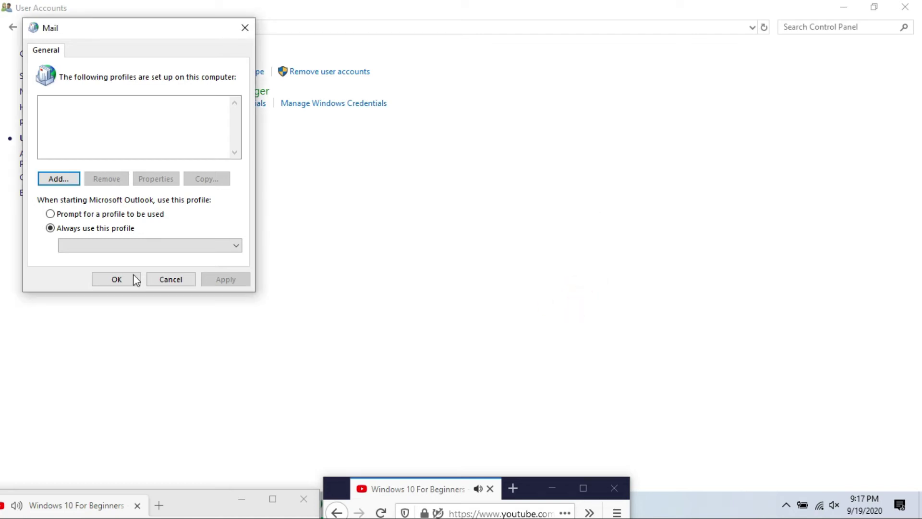
{"action": "left_click", "coordinate": [174, 281]}
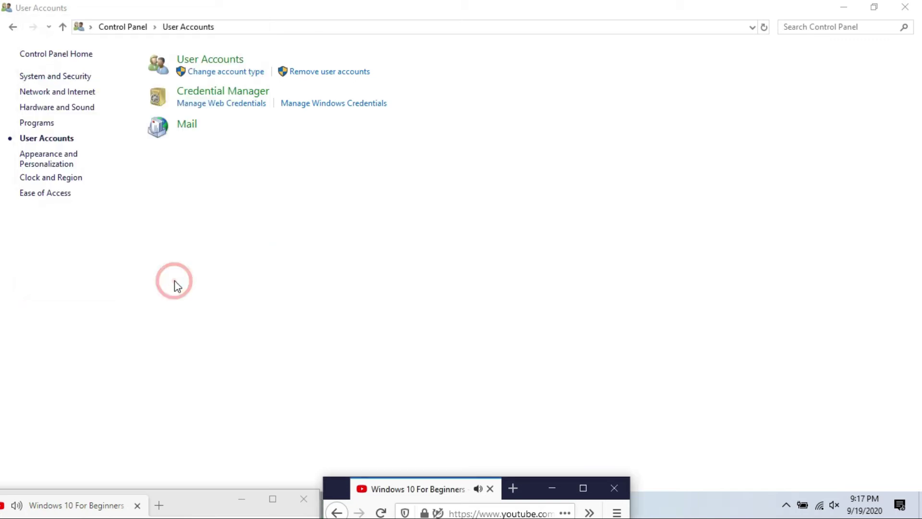
{"action": "left_click", "coordinate": [11, 27]}
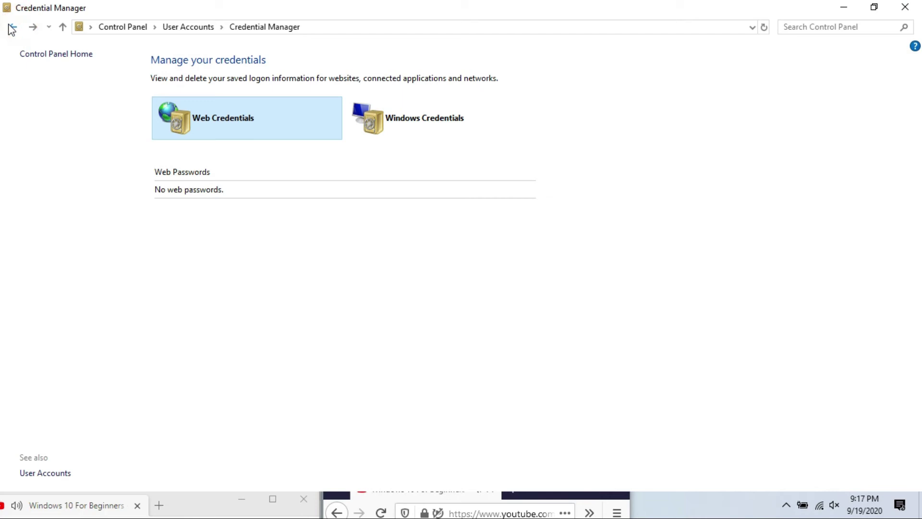
{"action": "left_click", "coordinate": [62, 28]}
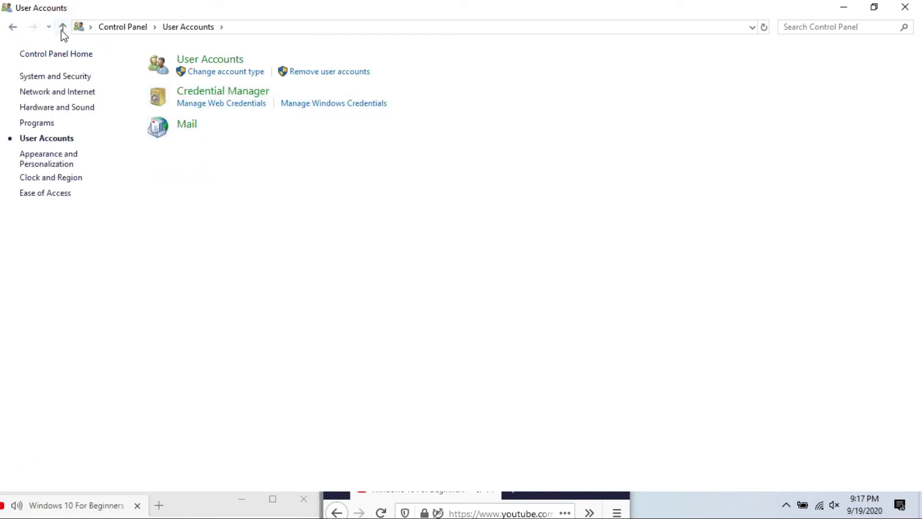
{"action": "left_click", "coordinate": [63, 27]}
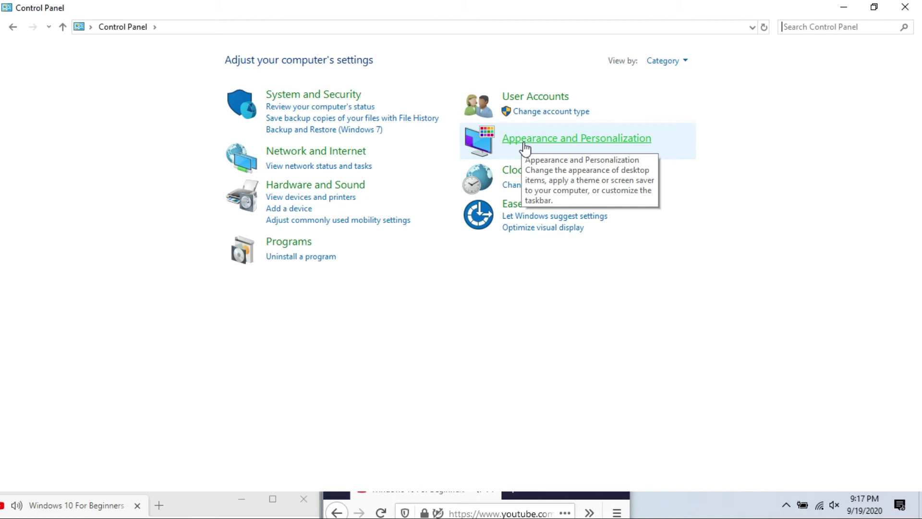
{"action": "left_click", "coordinate": [524, 144]}
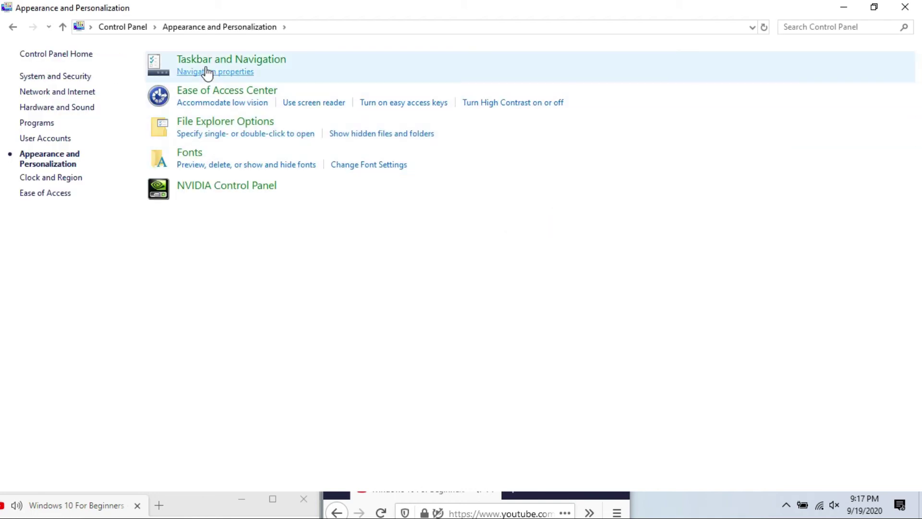
Turn taskbar auto-hide on and back off for both tablet and desktop modes.
{"action": "left_click", "coordinate": [239, 60]}
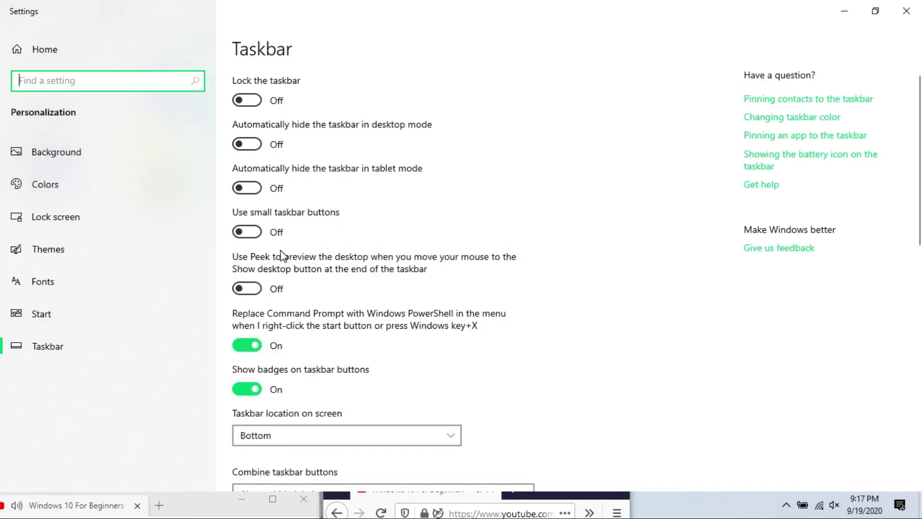
{"action": "scroll", "coordinate": [284, 265], "scroll_direction": "down", "scroll_amount": 3}
{"action": "scroll", "coordinate": [284, 272], "scroll_direction": "up", "scroll_amount": 3}
{"action": "left_click", "coordinate": [257, 189]}
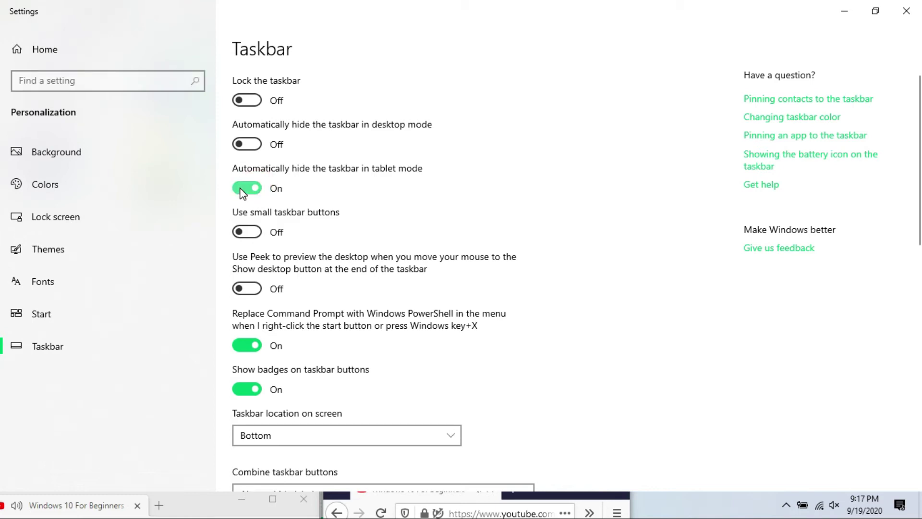
{"action": "left_click", "coordinate": [240, 189]}
{"action": "left_click", "coordinate": [256, 142]}
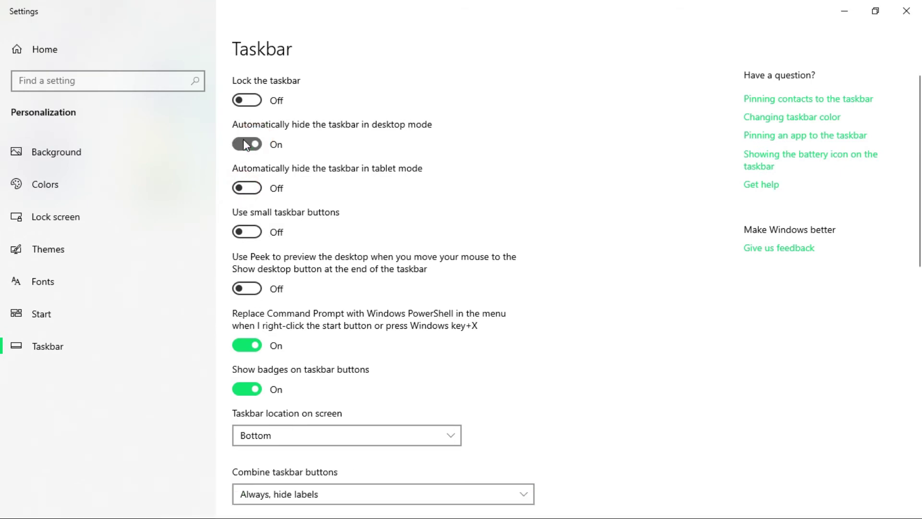
{"action": "left_click", "coordinate": [246, 144]}
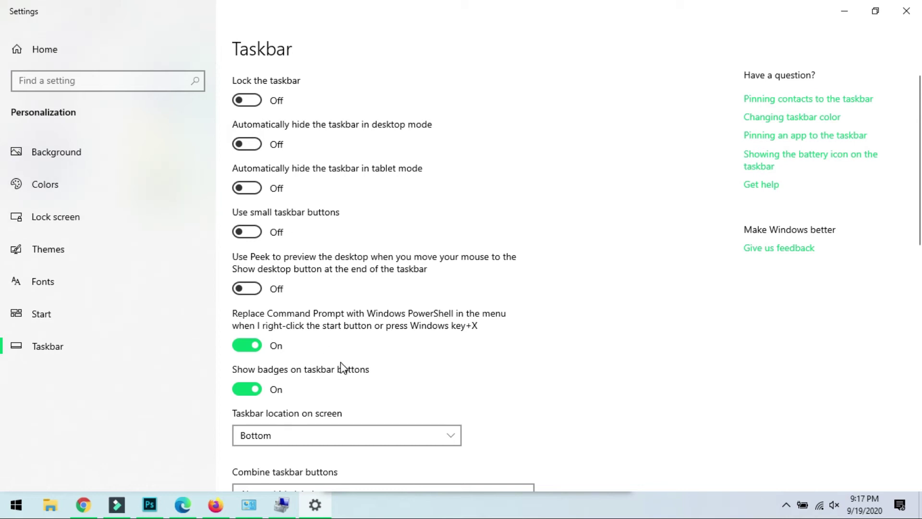
Visit Settings home, return to the Taskbar page, and close the Settings window.
{"action": "left_click", "coordinate": [21, 56]}
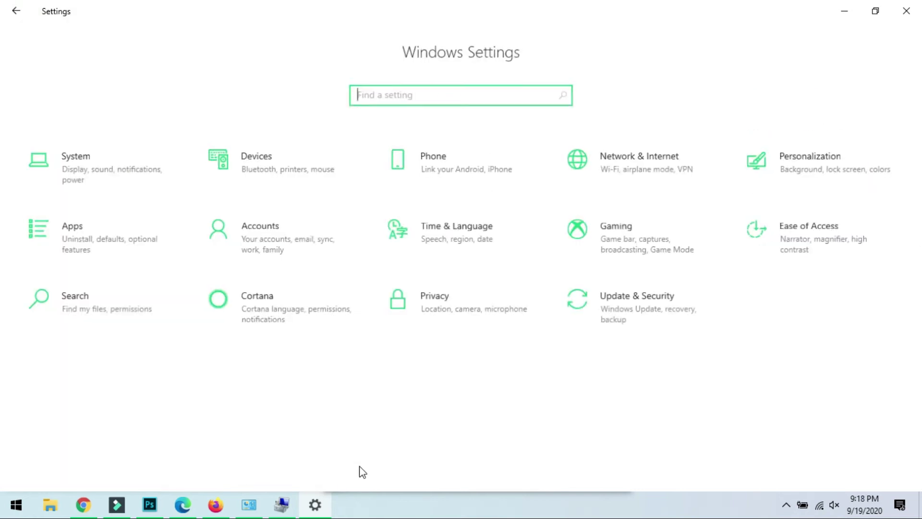
{"action": "left_click", "coordinate": [11, 15]}
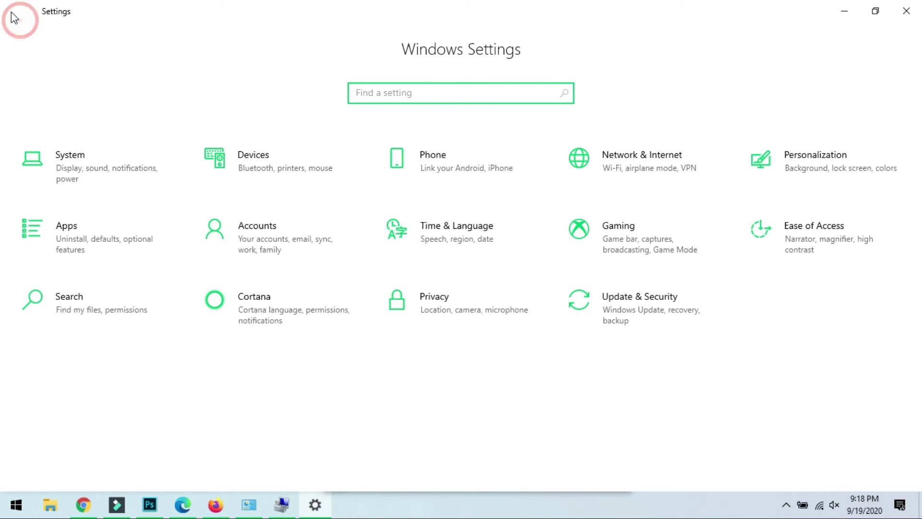
{"action": "left_click", "coordinate": [906, 10]}
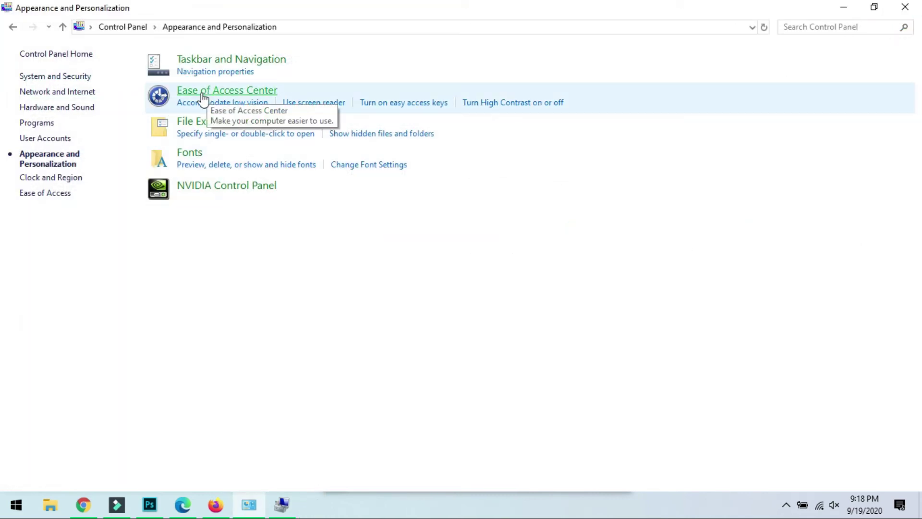
{"action": "left_click", "coordinate": [237, 92]}
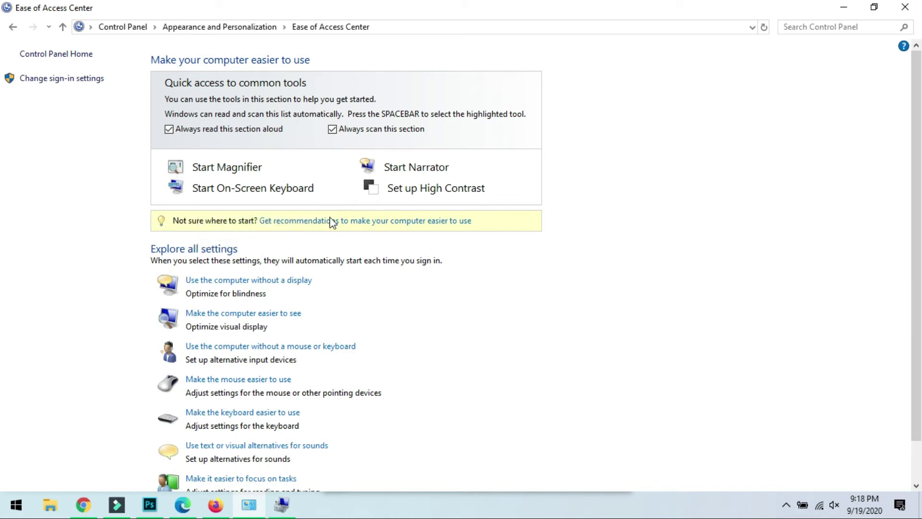
{"action": "scroll", "coordinate": [336, 226], "scroll_direction": "down", "scroll_amount": 2}
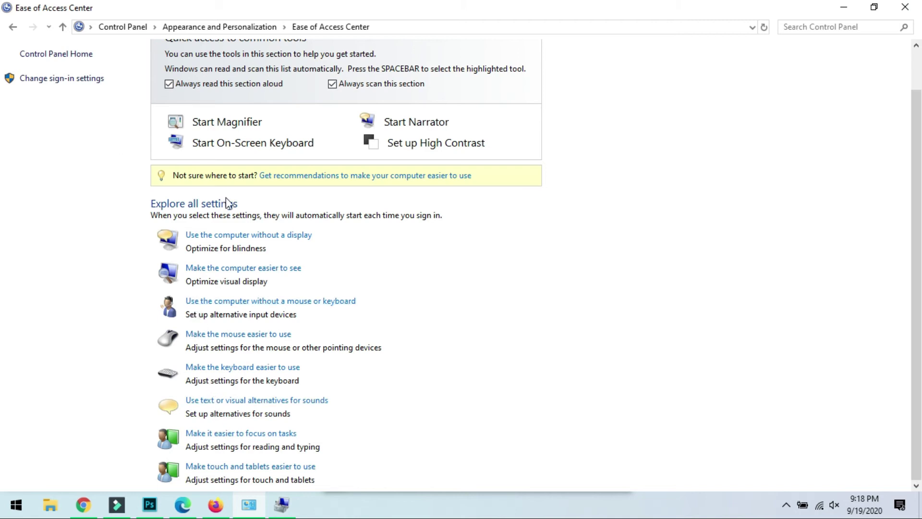
{"action": "left_click", "coordinate": [13, 27]}
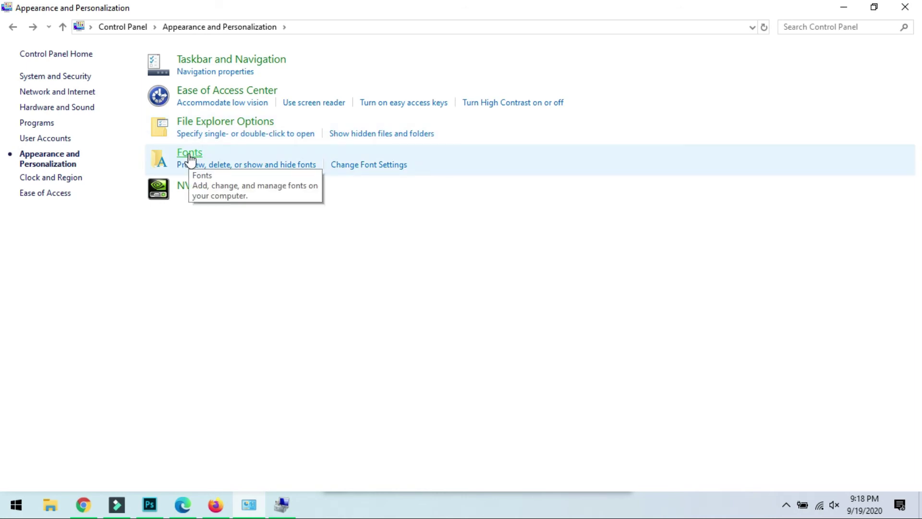
{"action": "left_click", "coordinate": [189, 156]}
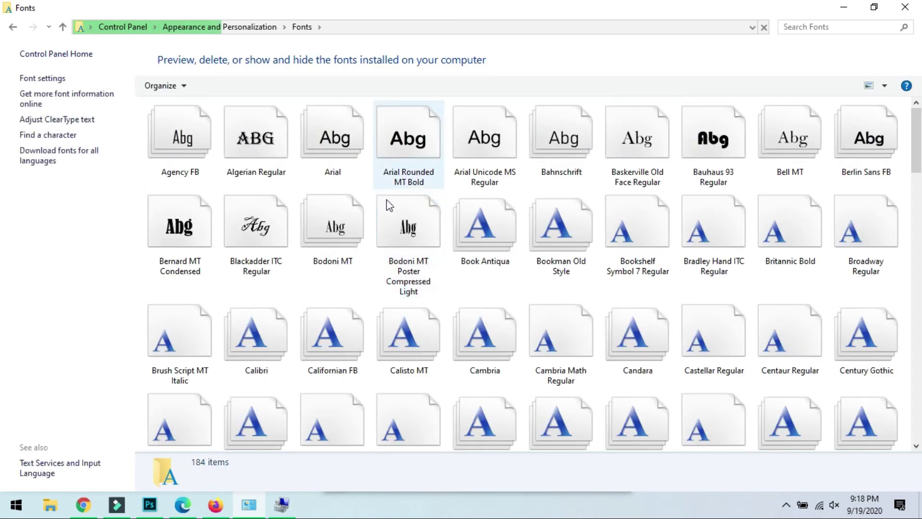
{"action": "scroll", "coordinate": [468, 257], "scroll_direction": "down", "scroll_amount": 2}
{"action": "scroll", "coordinate": [465, 254], "scroll_direction": "down", "scroll_amount": 5}
{"action": "scroll", "coordinate": [465, 254], "scroll_direction": "up", "scroll_amount": 4}
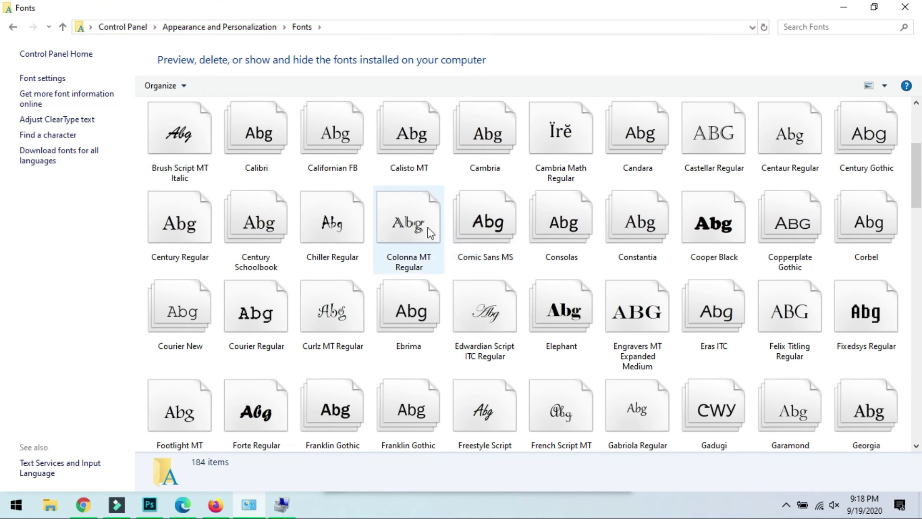
{"action": "scroll", "coordinate": [427, 227], "scroll_direction": "down", "scroll_amount": 2}
{"action": "scroll", "coordinate": [432, 229], "scroll_direction": "up", "scroll_amount": 6}
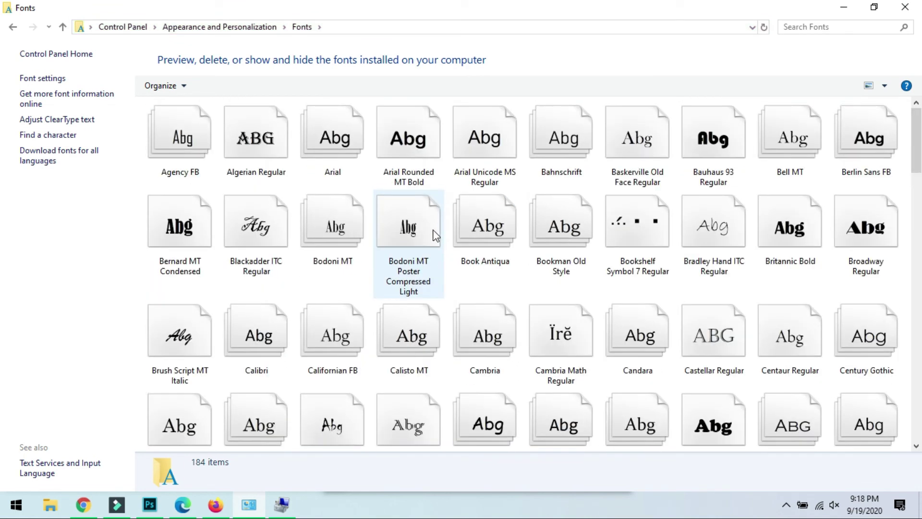
{"action": "scroll", "coordinate": [433, 240], "scroll_direction": "down", "scroll_amount": 20}
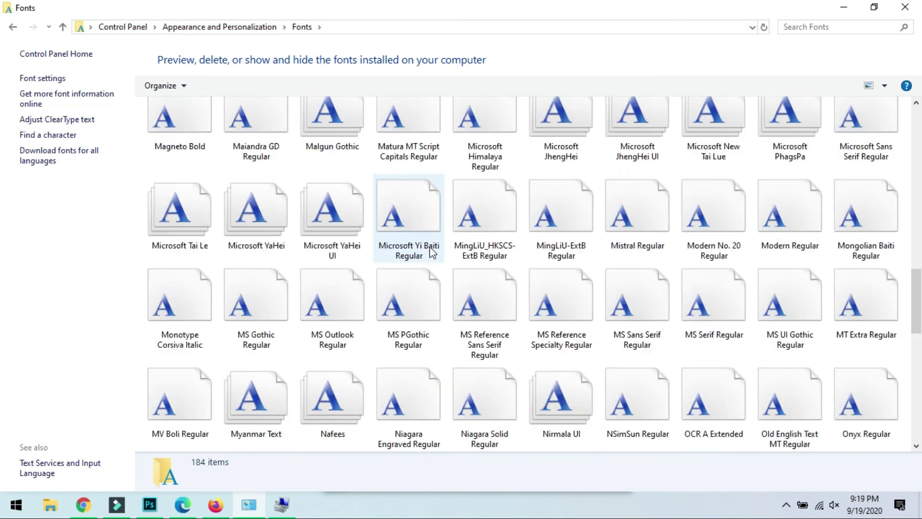
{"action": "scroll", "coordinate": [427, 254], "scroll_direction": "up", "scroll_amount": 20}
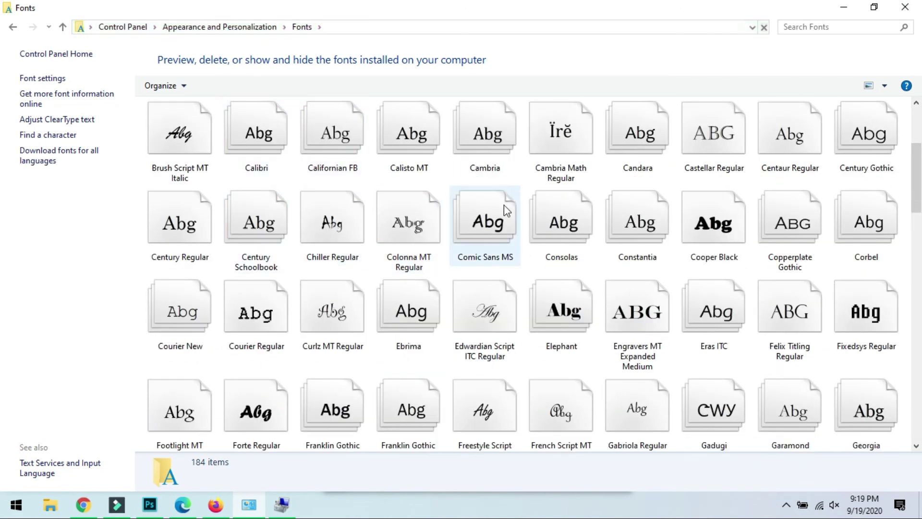
{"action": "right_click", "coordinate": [670, 175]}
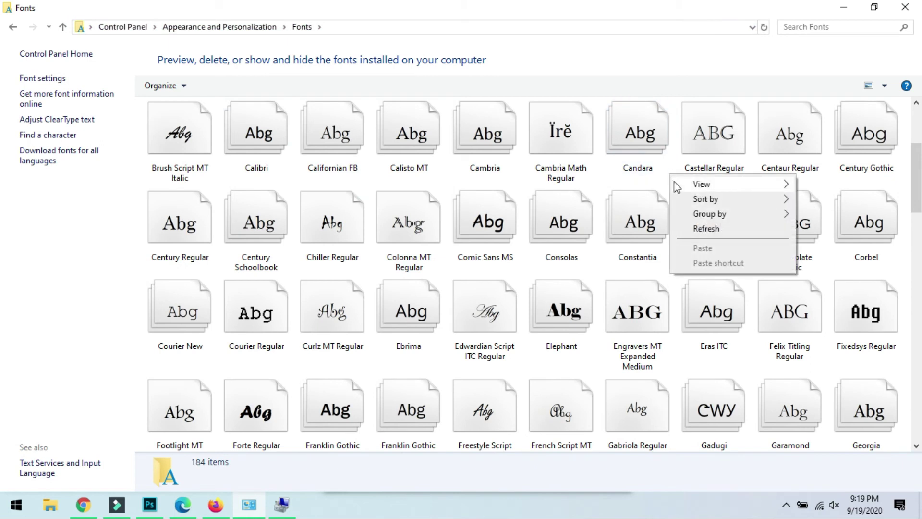
{"action": "right_click", "coordinate": [604, 183]}
{"action": "right_click", "coordinate": [604, 183]}
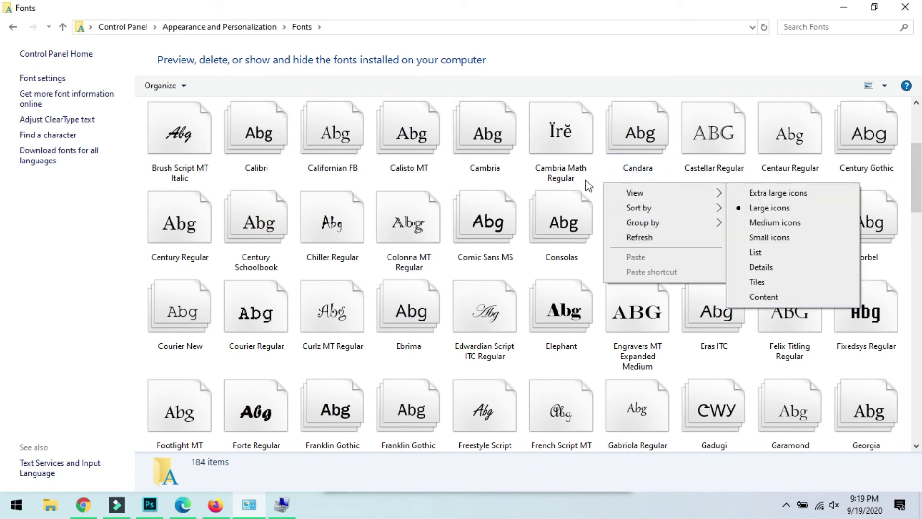
{"action": "left_click", "coordinate": [597, 169]}
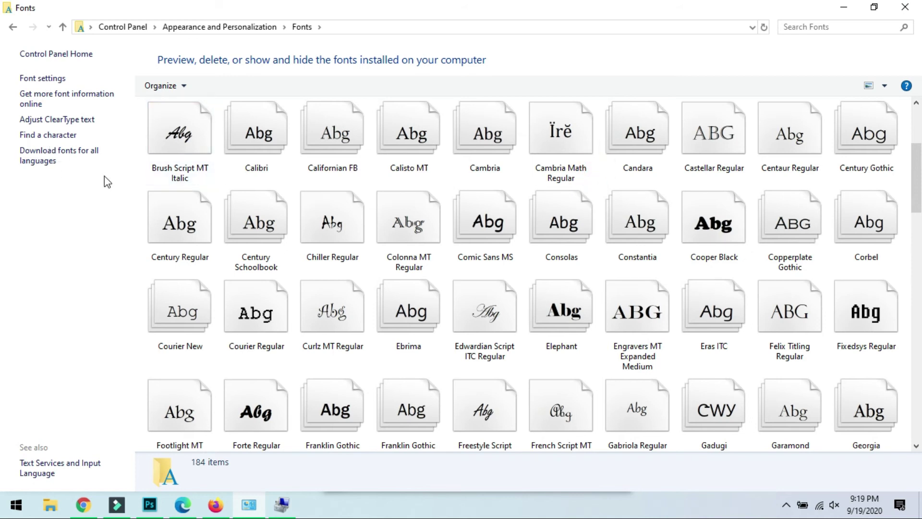
{"action": "scroll", "coordinate": [619, 432], "scroll_direction": "down", "scroll_amount": 2}
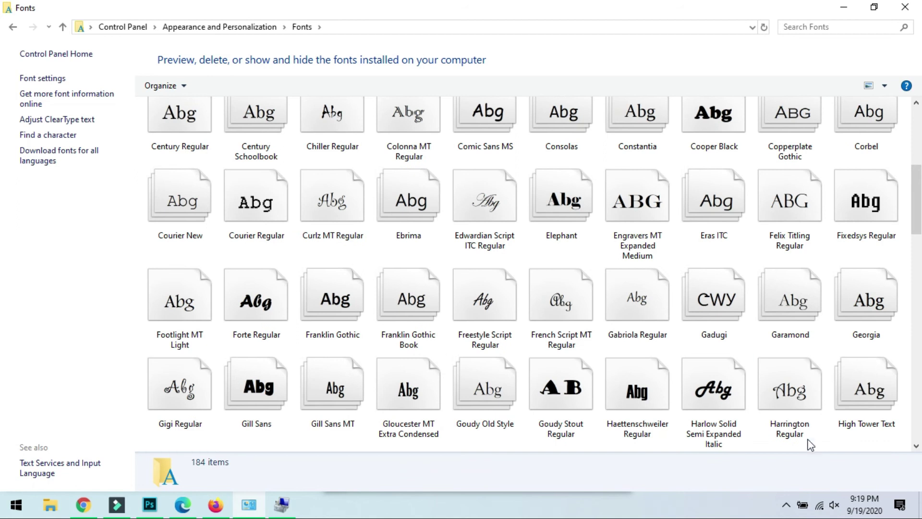
{"action": "scroll", "coordinate": [797, 437], "scroll_direction": "down", "scroll_amount": 8}
{"action": "scroll", "coordinate": [901, 216], "scroll_direction": "down", "scroll_amount": 15}
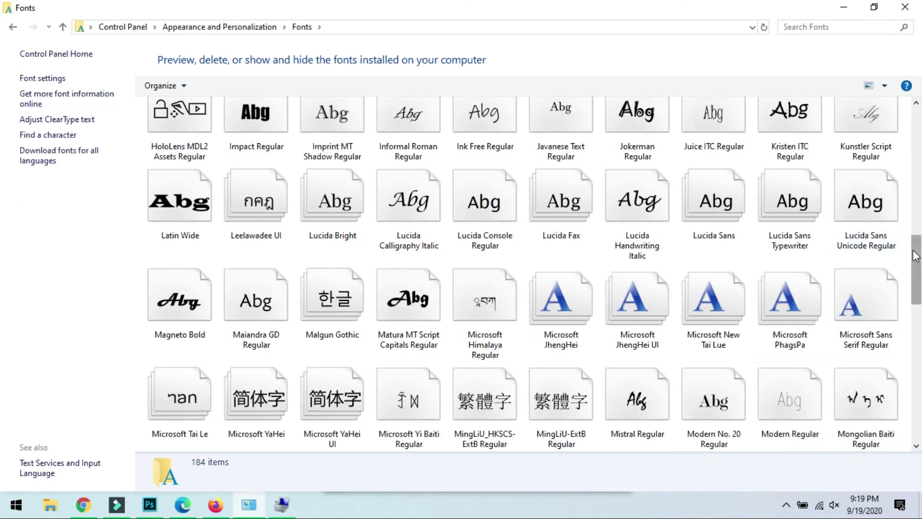
{"action": "right_click", "coordinate": [620, 389]}
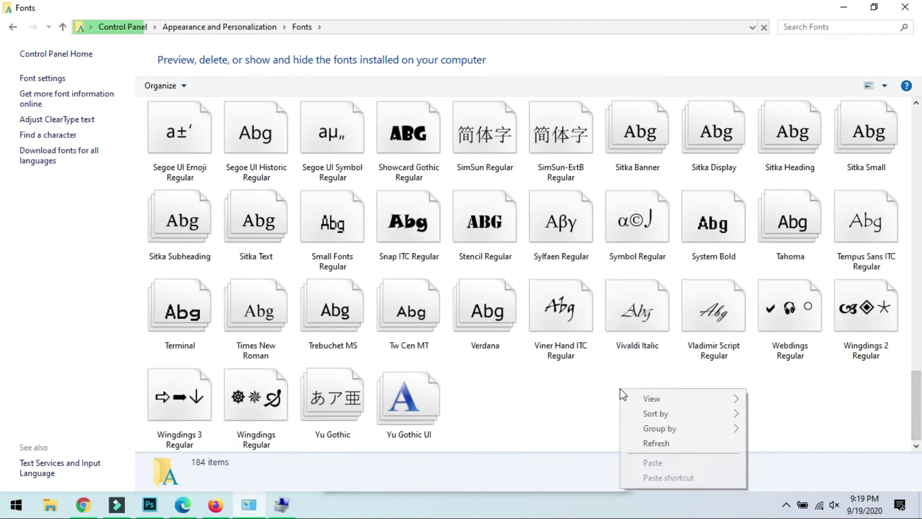
{"action": "left_click", "coordinate": [566, 400]}
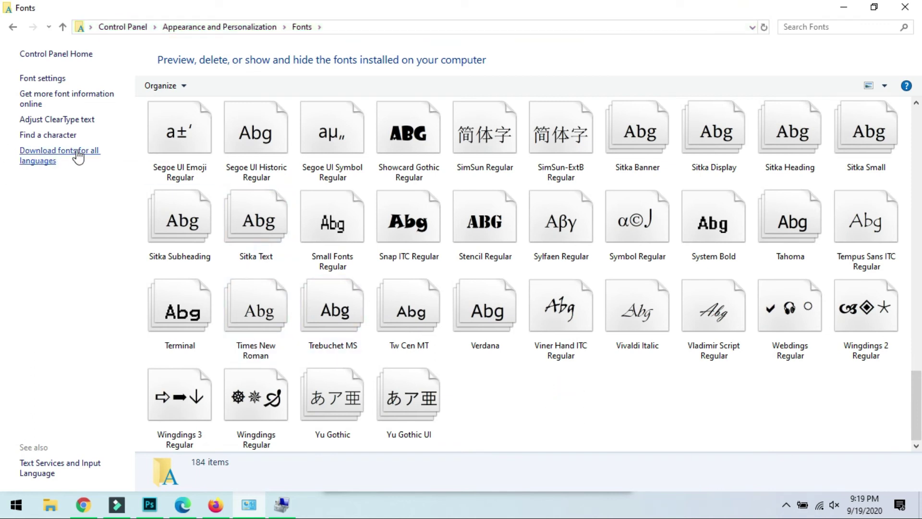
{"action": "left_click", "coordinate": [12, 27]}
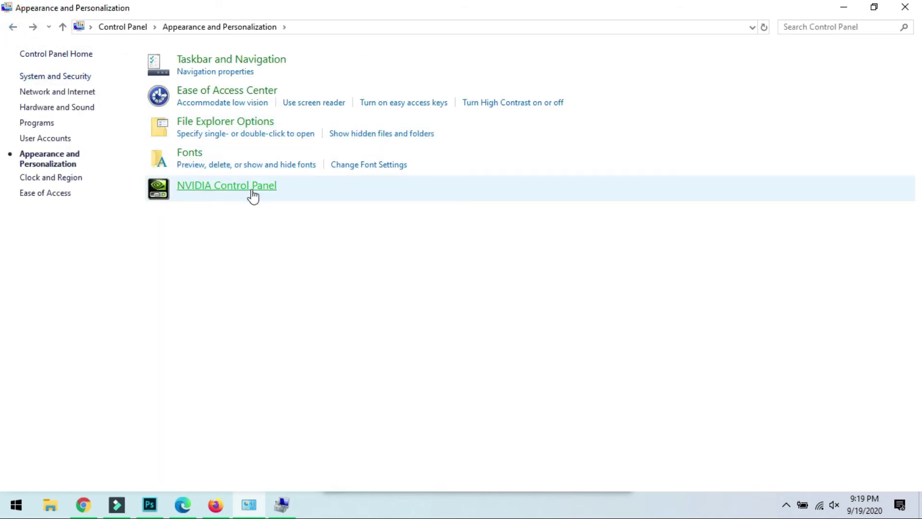
Go back to Control Panel home and open the Clock and Region category.
{"action": "left_click", "coordinate": [13, 29]}
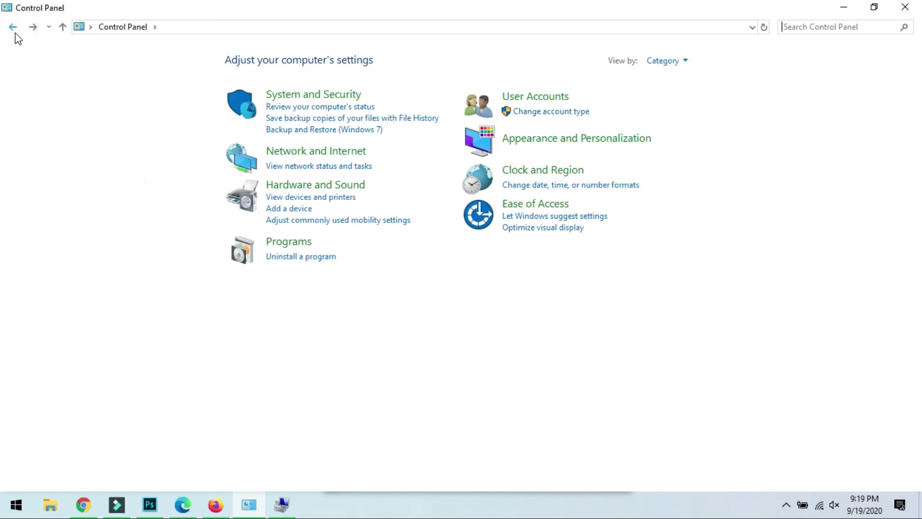
{"action": "left_click", "coordinate": [543, 174]}
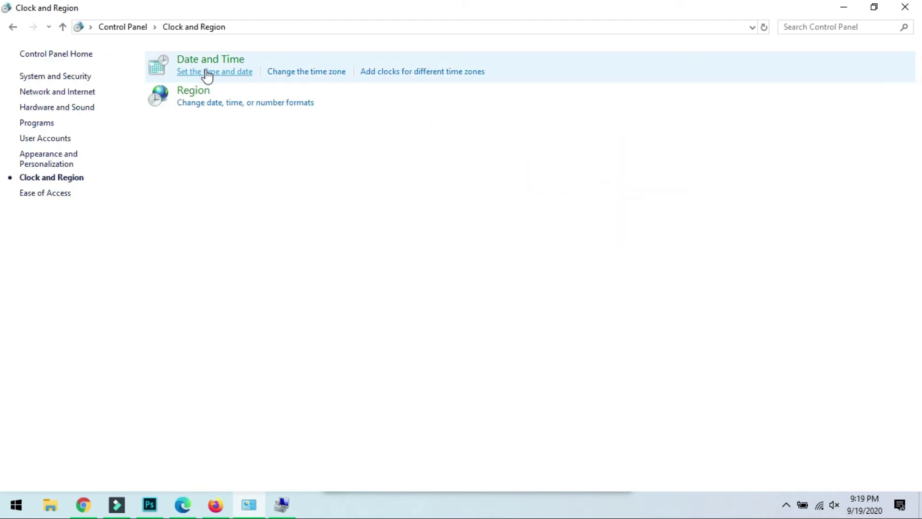
From Date and Time reach Region formats, check Administrative, then open Customize Format's Numbers settings.
{"action": "left_click", "coordinate": [207, 72]}
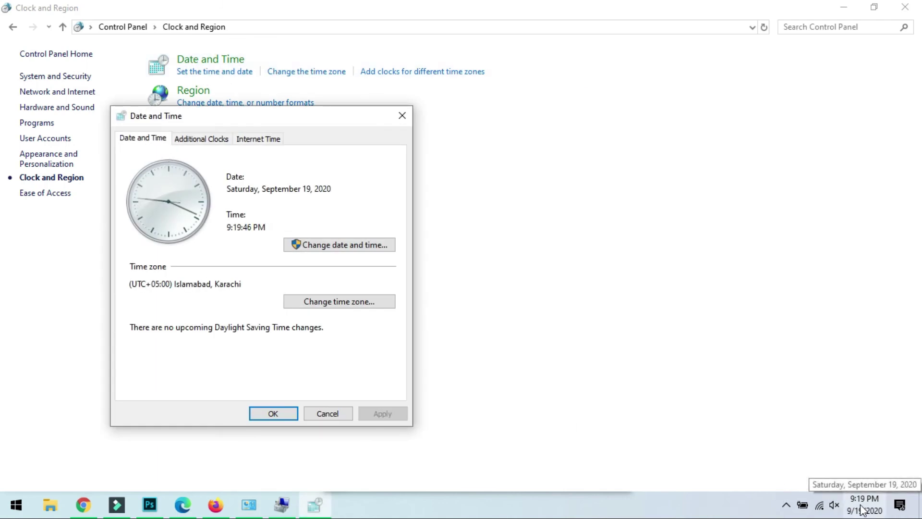
{"action": "left_click", "coordinate": [322, 249]}
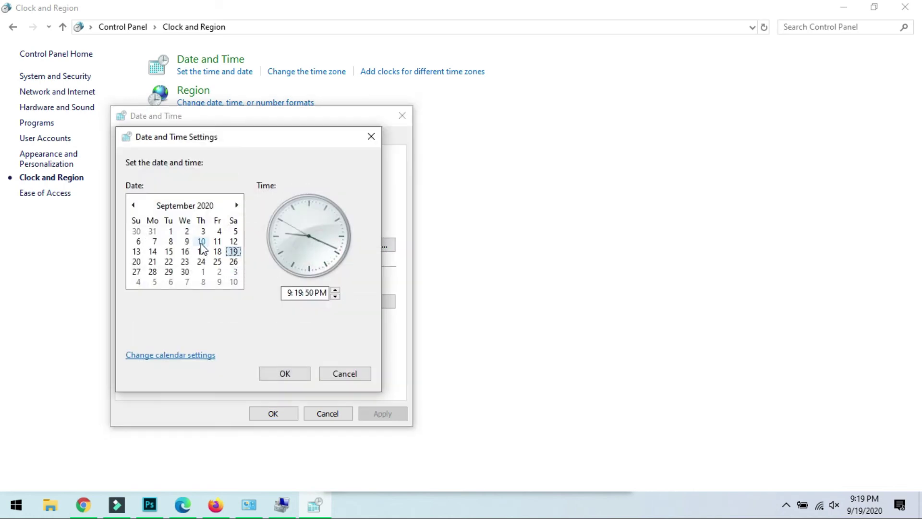
{"action": "left_click", "coordinate": [172, 356]}
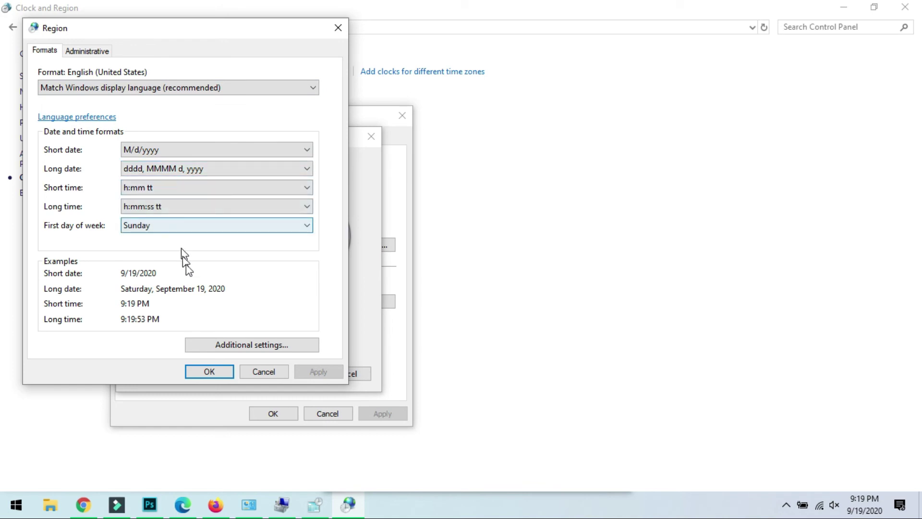
{"action": "left_click", "coordinate": [75, 50]}
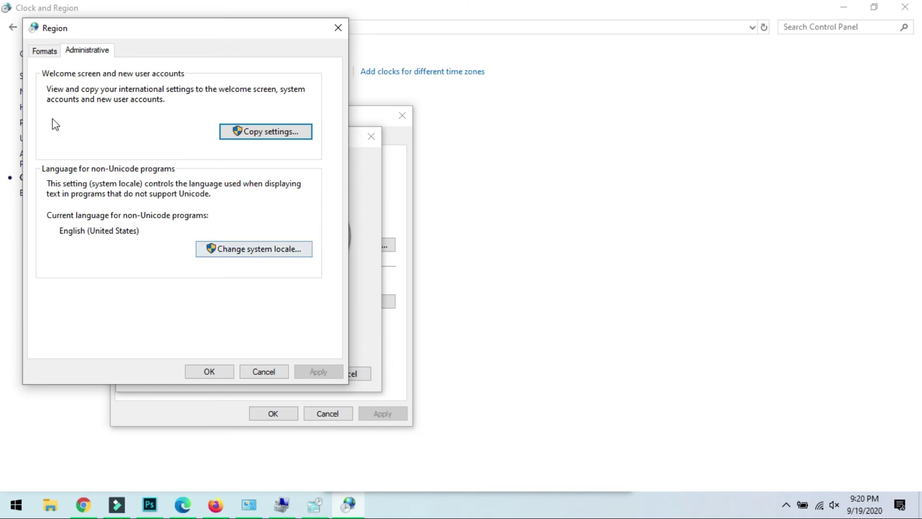
{"action": "left_click", "coordinate": [40, 54]}
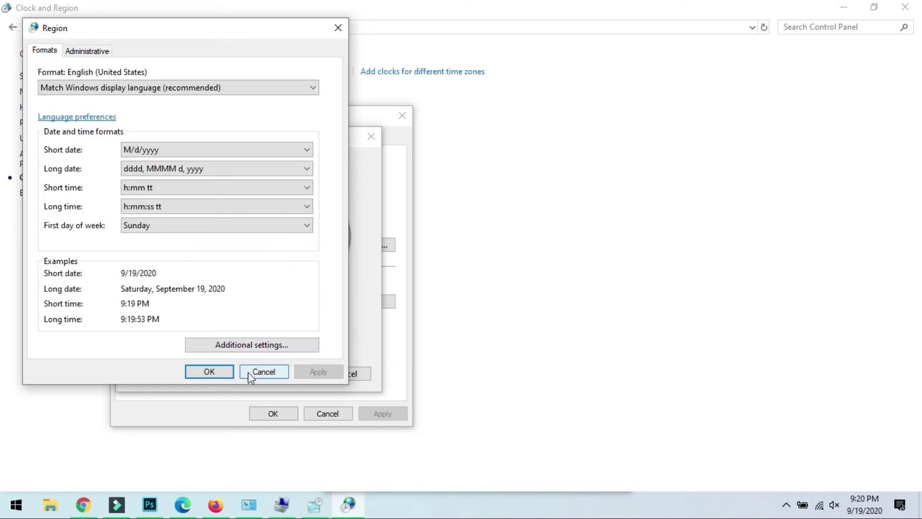
{"action": "left_click", "coordinate": [231, 344]}
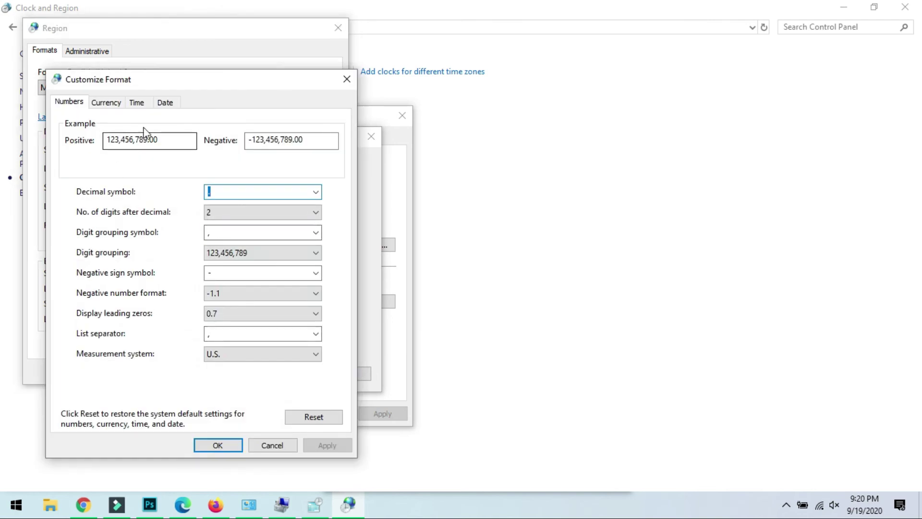
Review the Currency, Time and Date format tabs, return to Numbers, and cancel without saving.
{"action": "left_click", "coordinate": [108, 103]}
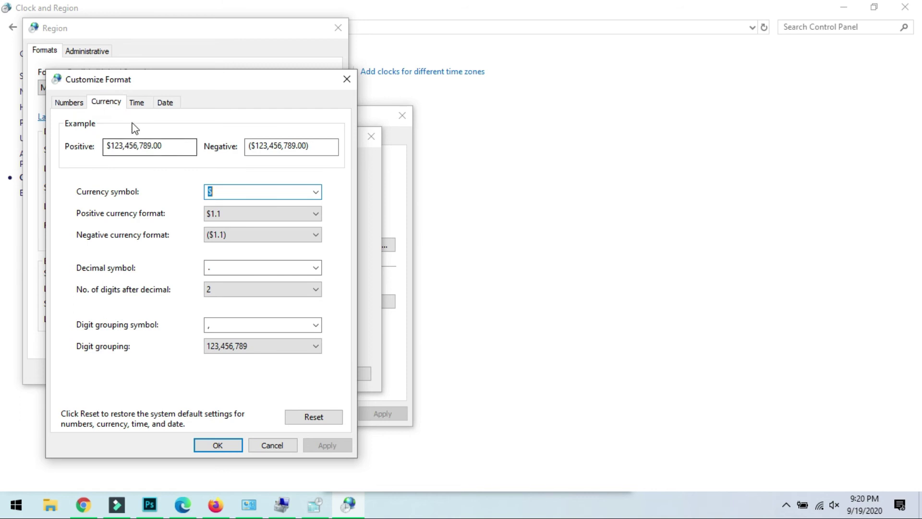
{"action": "left_click", "coordinate": [137, 102]}
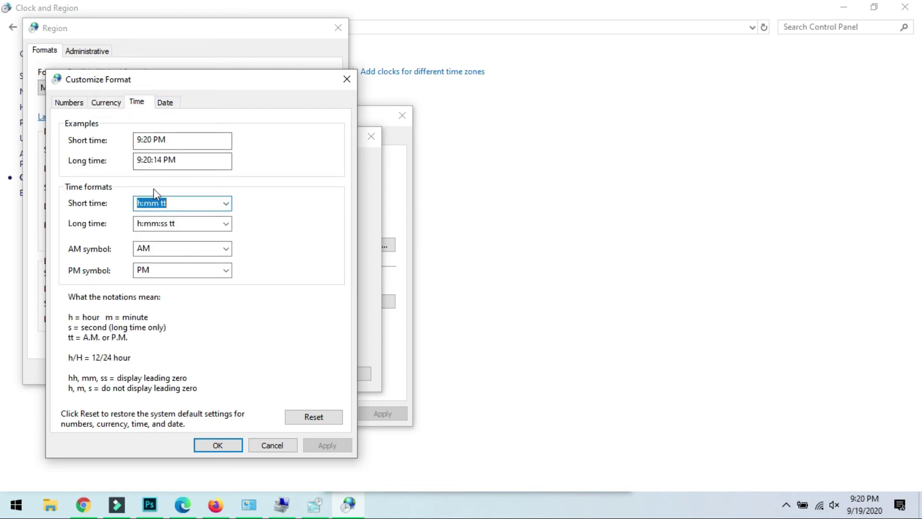
{"action": "left_click", "coordinate": [165, 101]}
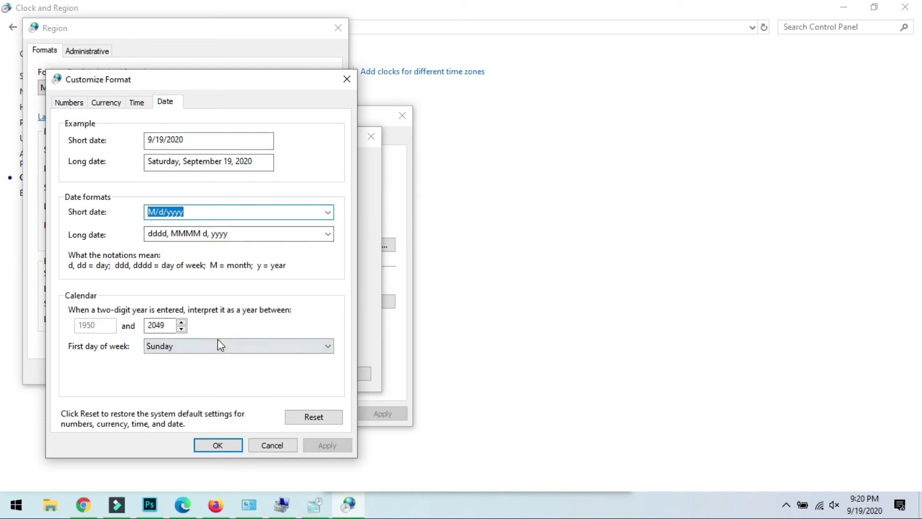
{"action": "left_click", "coordinate": [68, 101]}
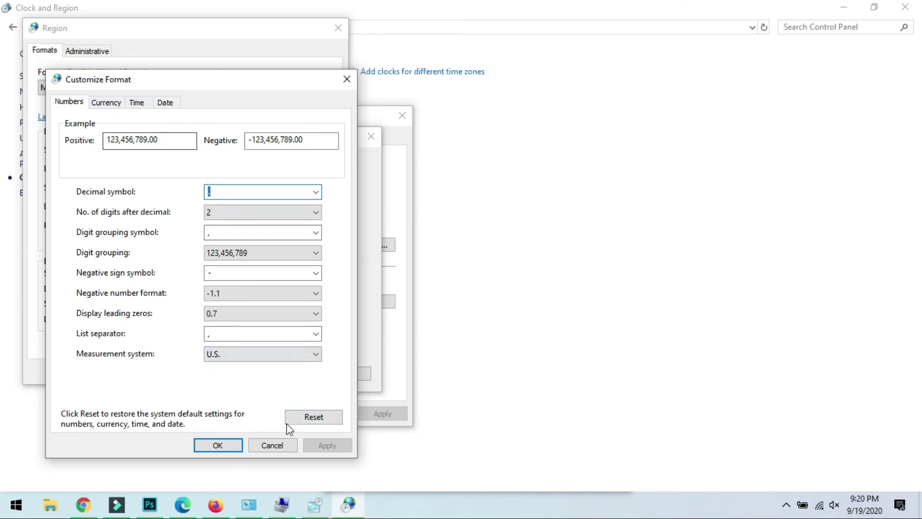
{"action": "left_click", "coordinate": [270, 447]}
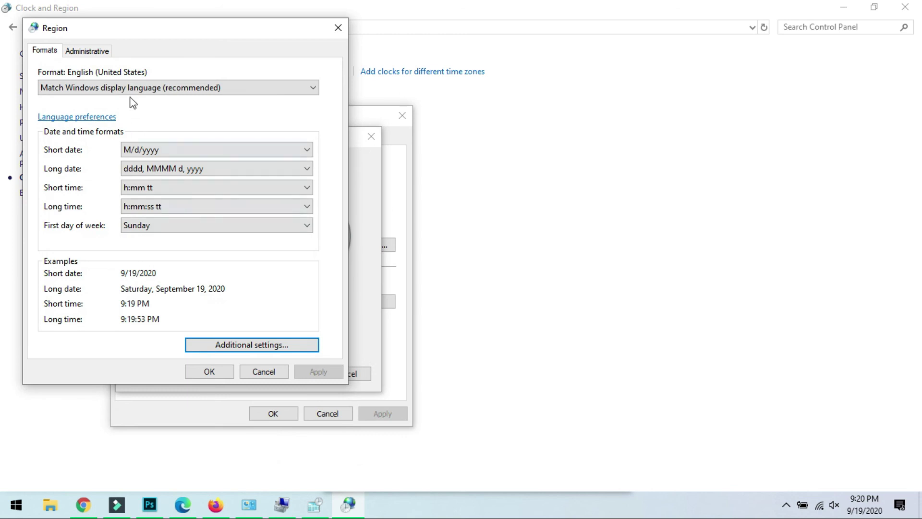
Check that the system locale is English (United States), then cancel out of the Region dialog unchanged.
{"action": "left_click", "coordinate": [77, 52]}
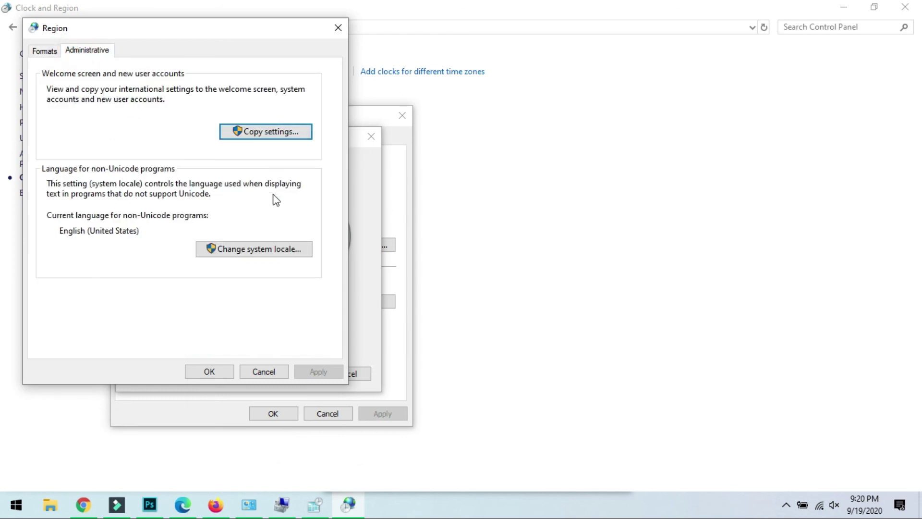
{"action": "left_click", "coordinate": [258, 249]}
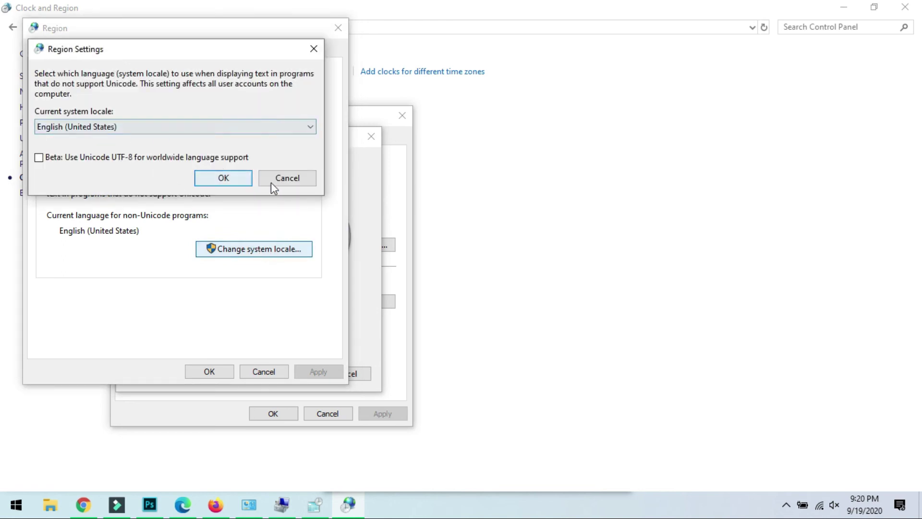
{"action": "left_click", "coordinate": [287, 181]}
{"action": "left_click", "coordinate": [270, 371]}
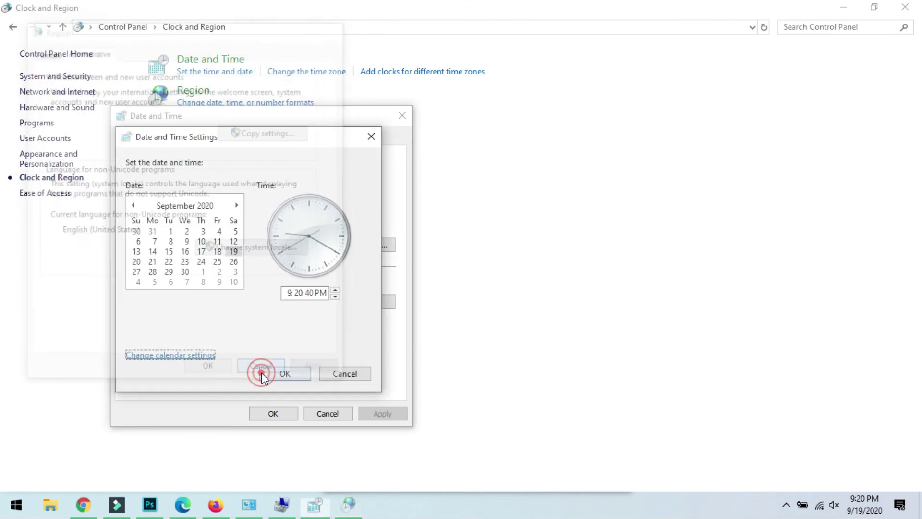
Browse the time zone list but keep (UTC+05:00) Islamabad, Karachi, cancelling all date and time dialogs.
{"action": "left_click", "coordinate": [335, 375]}
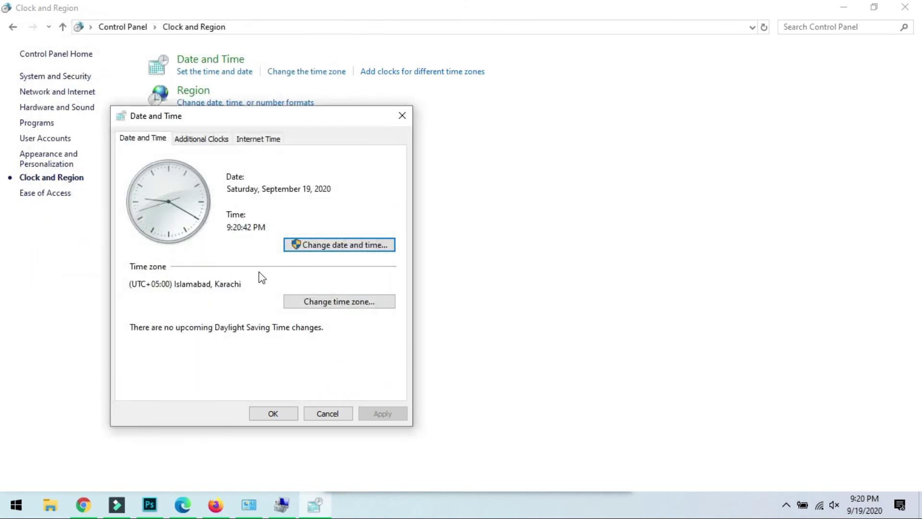
{"action": "left_click", "coordinate": [333, 303]}
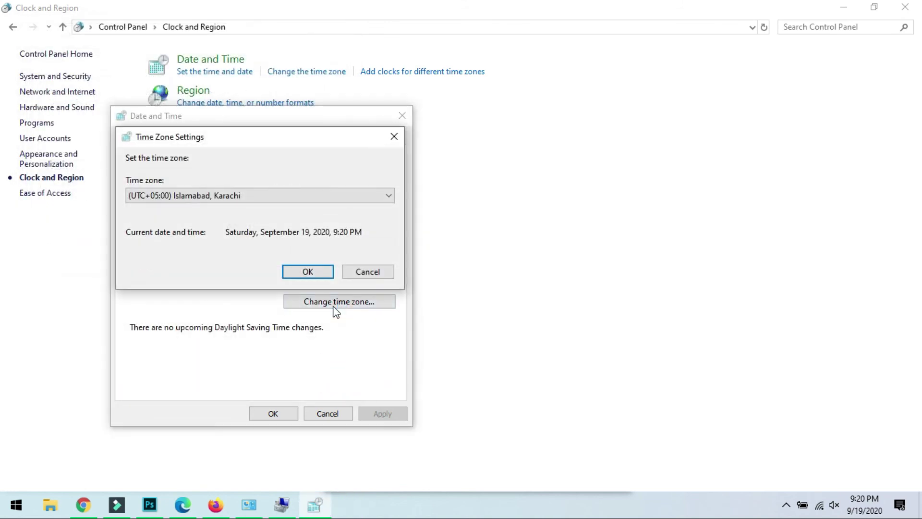
{"action": "left_click", "coordinate": [287, 197]}
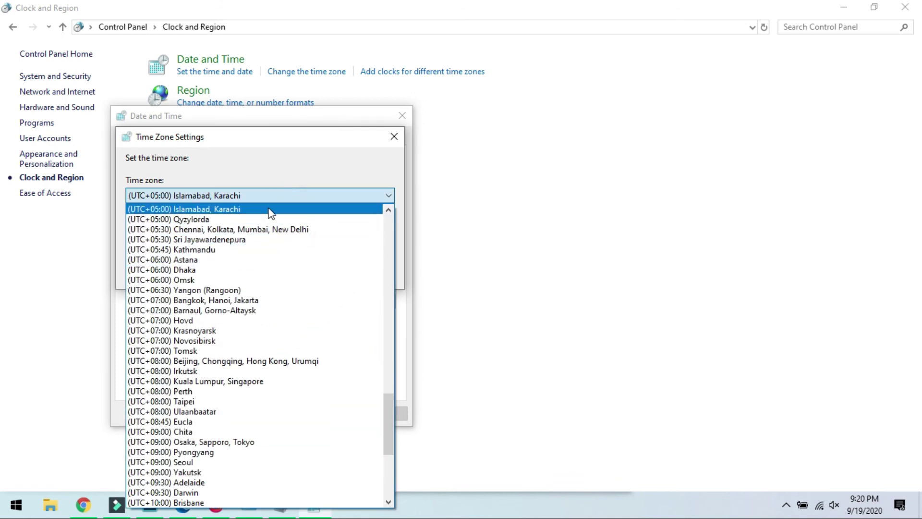
{"action": "left_click", "coordinate": [214, 194]}
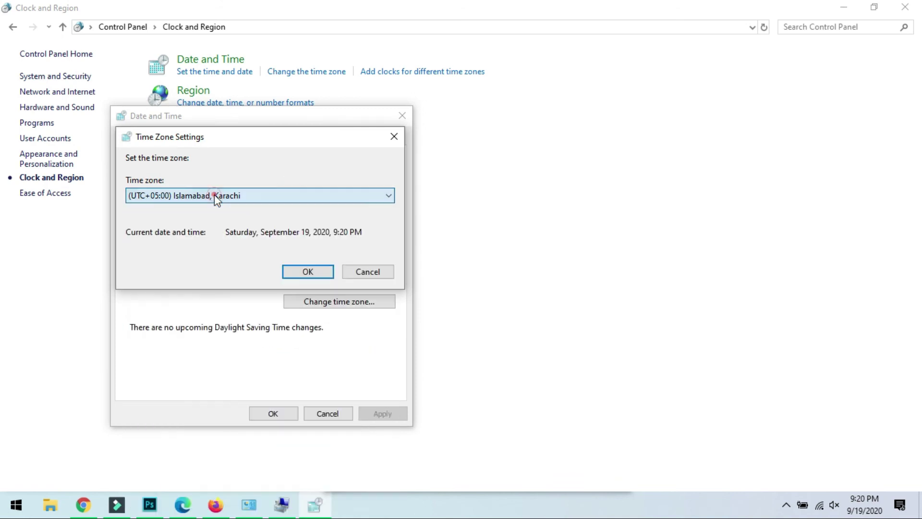
{"action": "left_click", "coordinate": [303, 194]}
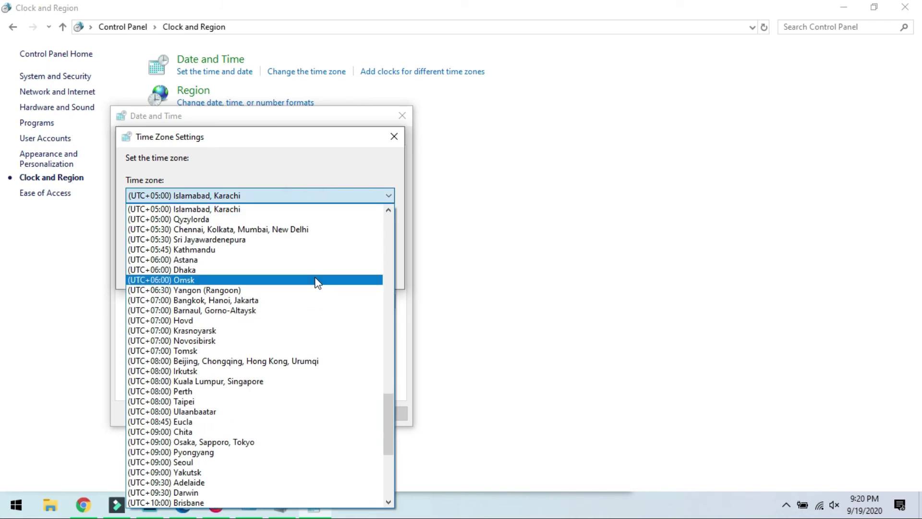
{"action": "scroll", "coordinate": [278, 319], "scroll_direction": "down", "scroll_amount": 4}
{"action": "scroll", "coordinate": [234, 213], "scroll_direction": "up", "scroll_amount": 2}
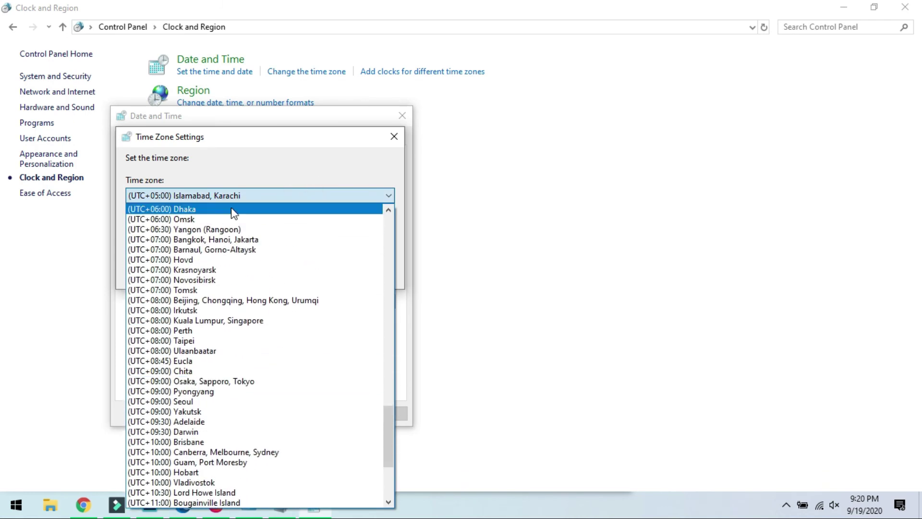
{"action": "left_click", "coordinate": [231, 196]}
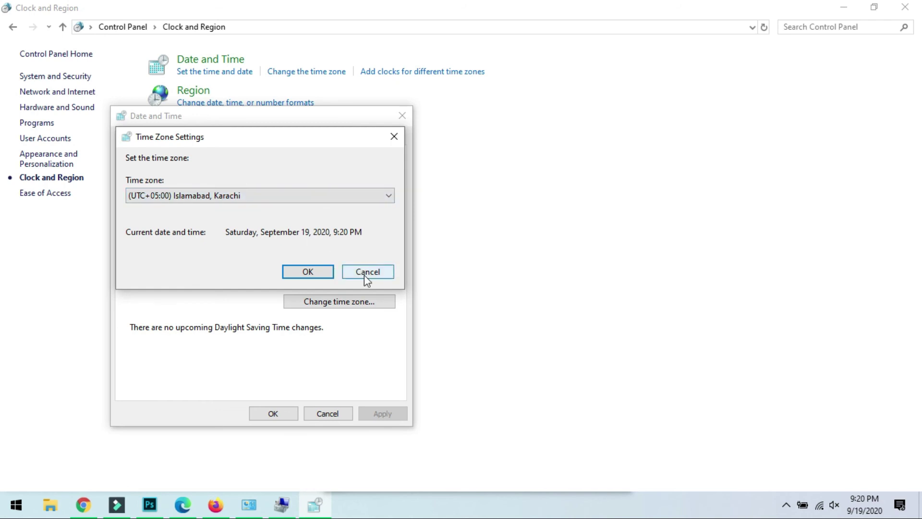
{"action": "left_click", "coordinate": [364, 275]}
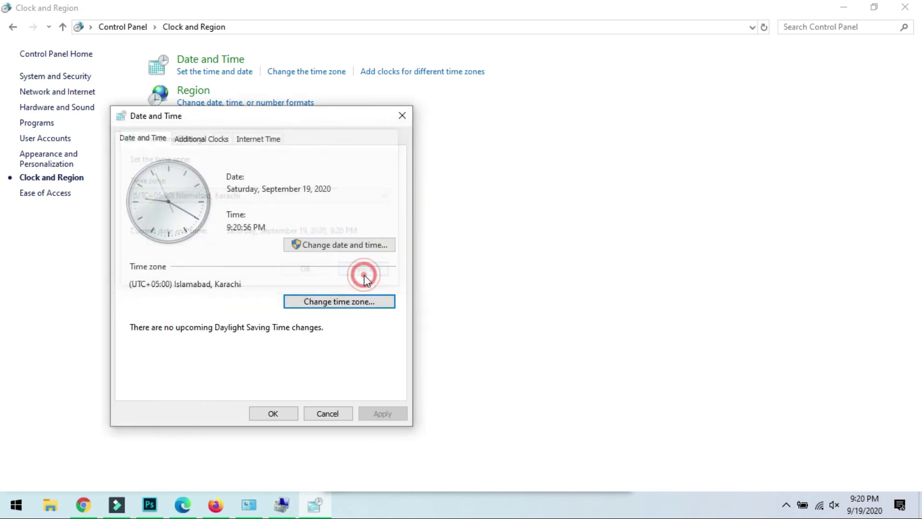
{"action": "left_click", "coordinate": [325, 412]}
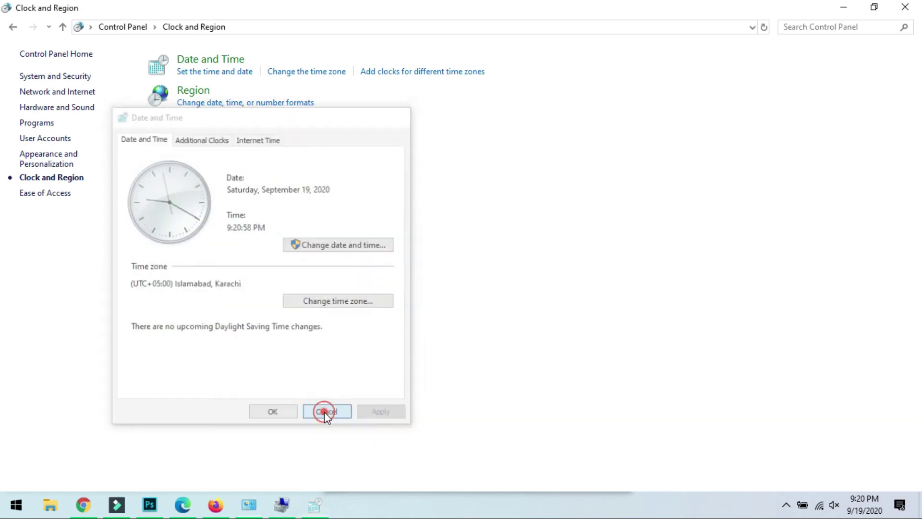
View the Region and Additional format settings, cancel both unchanged, and return to Control Panel home.
{"action": "left_click", "coordinate": [190, 90]}
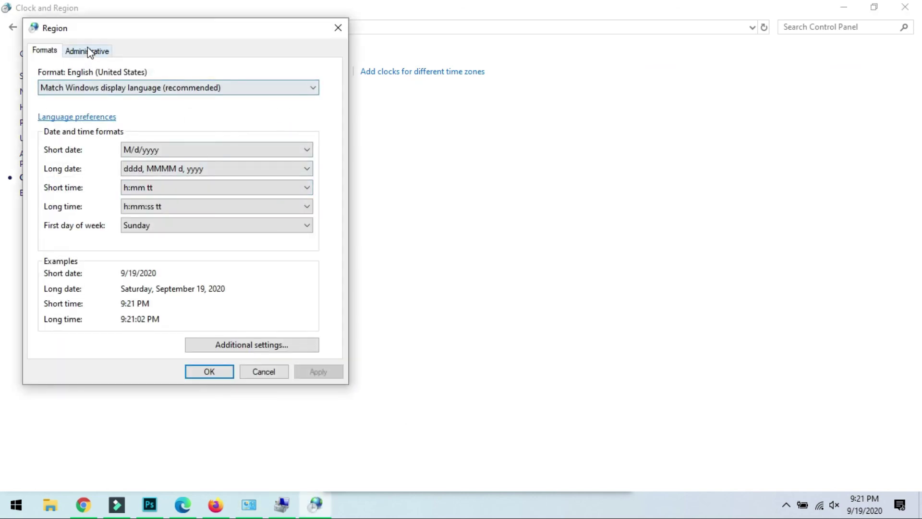
{"action": "left_click", "coordinate": [266, 351]}
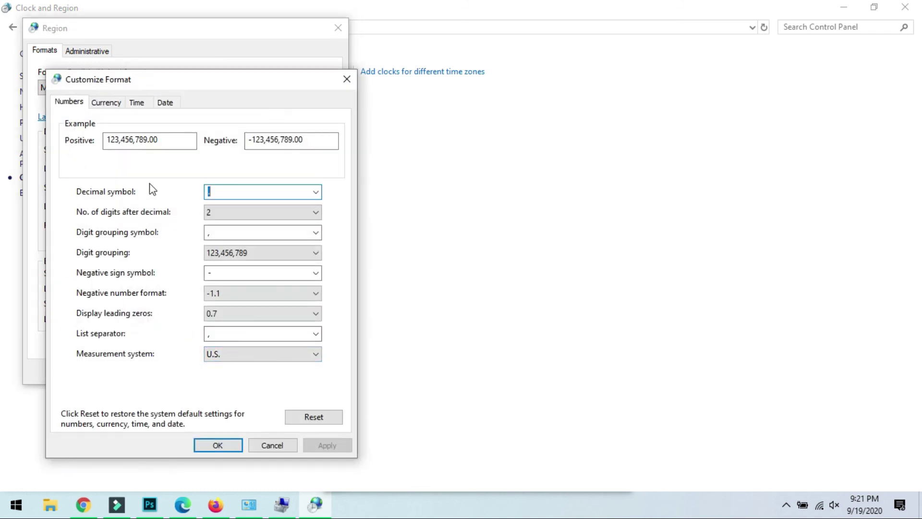
{"action": "left_click", "coordinate": [264, 446]}
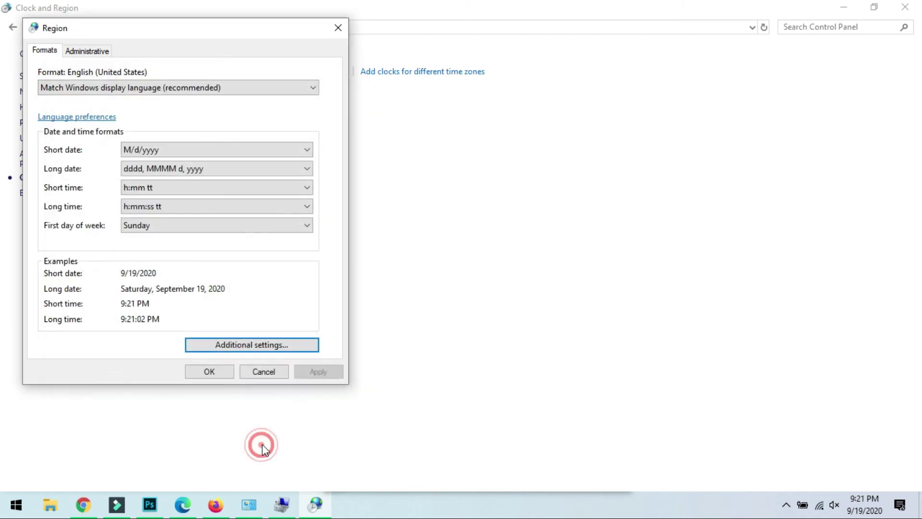
{"action": "left_click", "coordinate": [263, 372]}
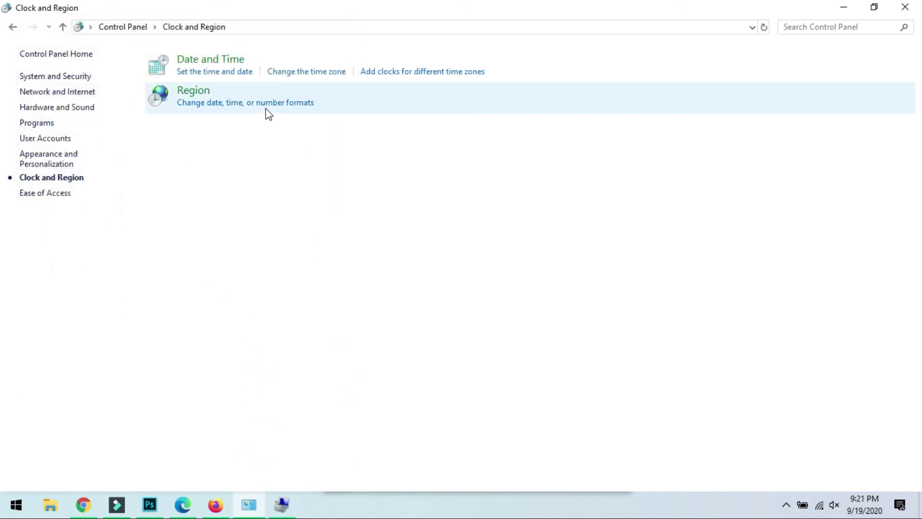
{"action": "left_click", "coordinate": [13, 27]}
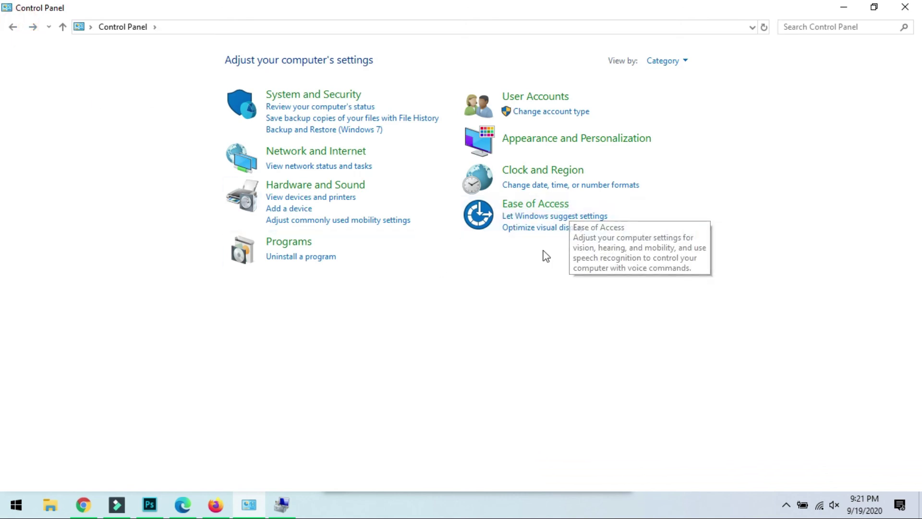
Look through the Ease of Access Center page, then return to the Ease of Access category.
{"action": "left_click", "coordinate": [535, 204]}
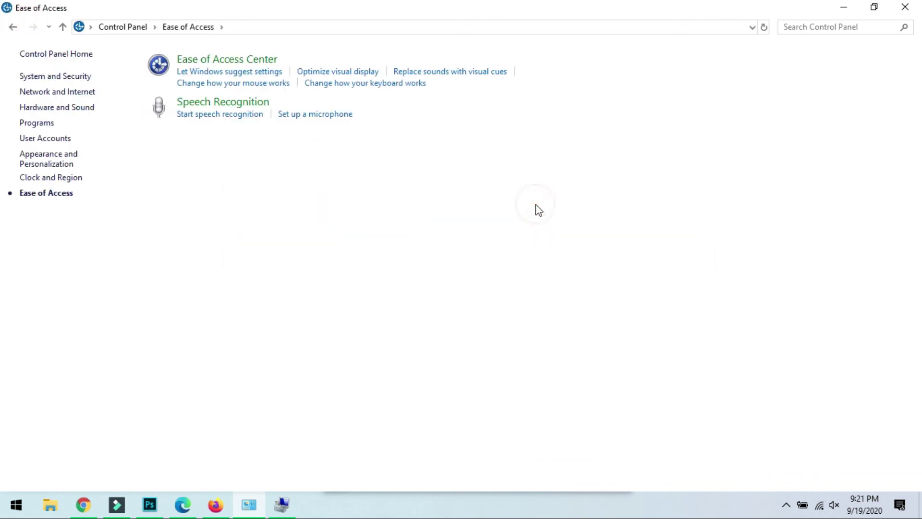
{"action": "left_click", "coordinate": [189, 58]}
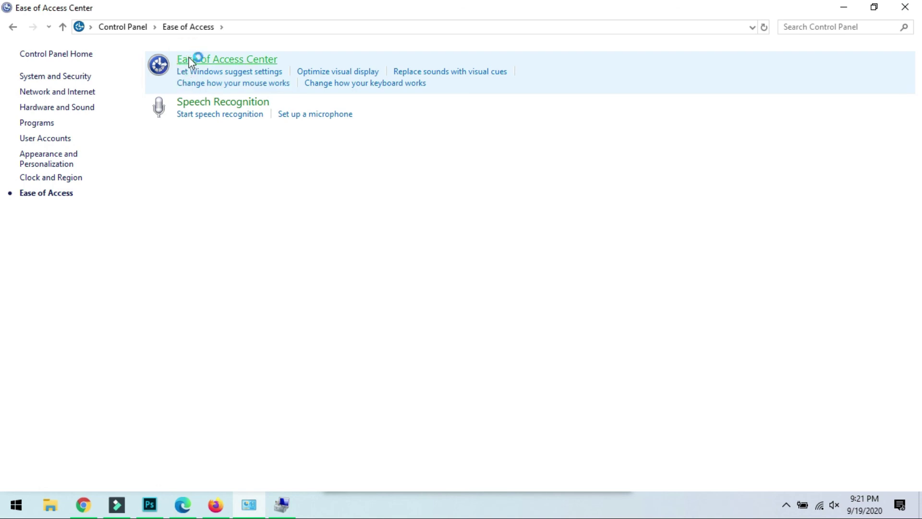
{"action": "scroll", "coordinate": [326, 288], "scroll_direction": "down", "scroll_amount": 1}
{"action": "scroll", "coordinate": [323, 278], "scroll_direction": "down", "scroll_amount": 1}
{"action": "scroll", "coordinate": [323, 277], "scroll_direction": "up", "scroll_amount": 2}
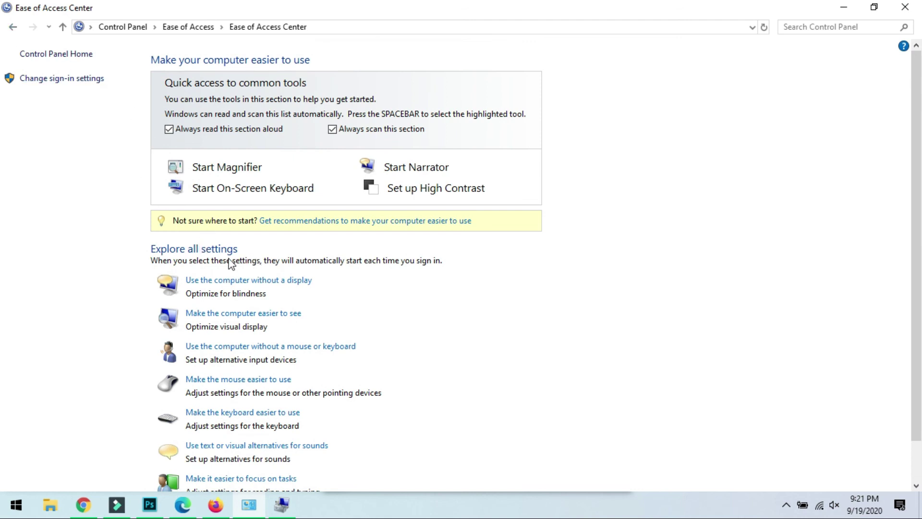
{"action": "left_click", "coordinate": [17, 28]}
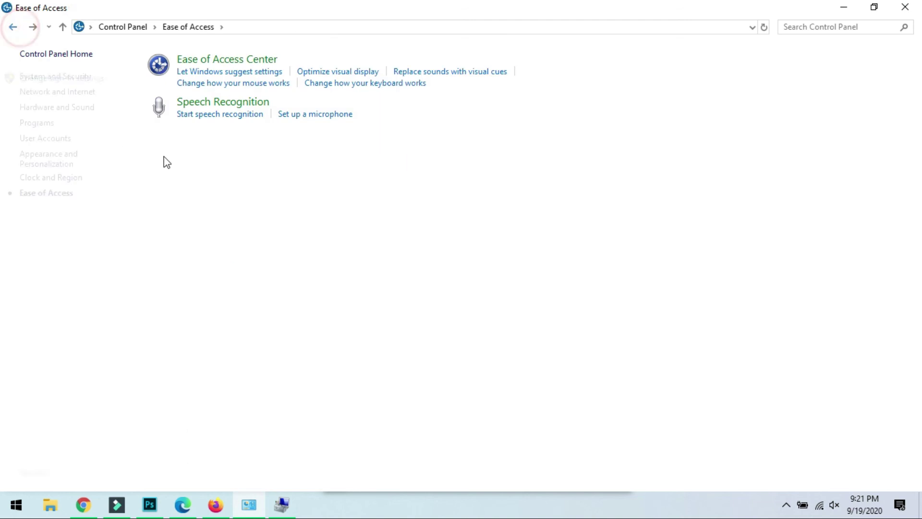
View the Speech Recognition options and microphone setup, then go back to Ease of Access.
{"action": "left_click", "coordinate": [201, 103]}
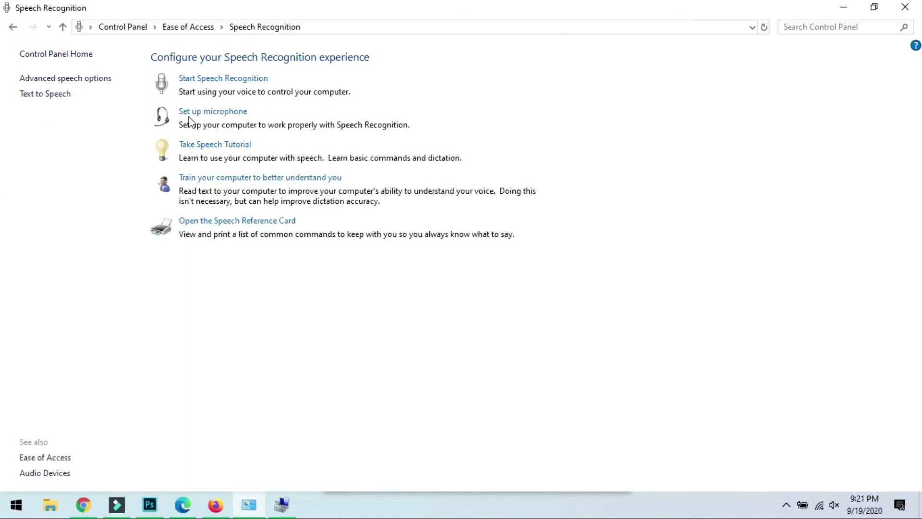
{"action": "left_click", "coordinate": [200, 114]}
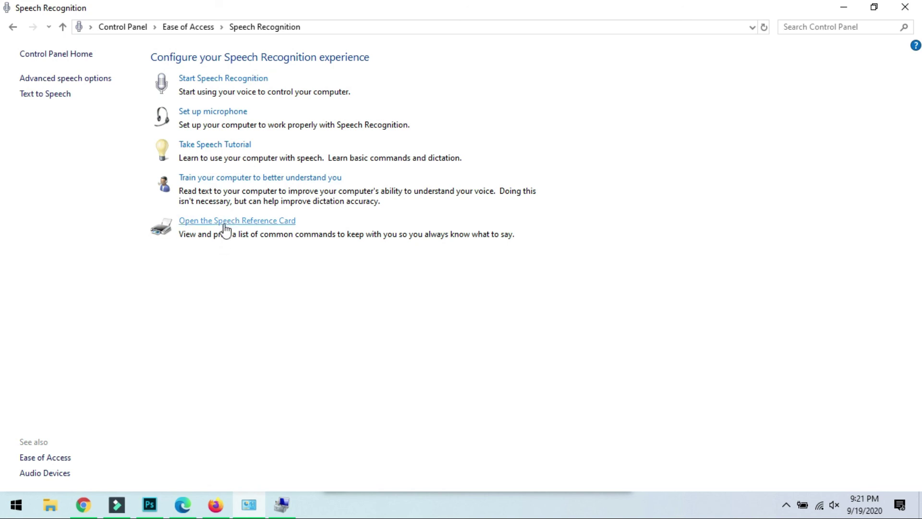
{"action": "left_click", "coordinate": [13, 27]}
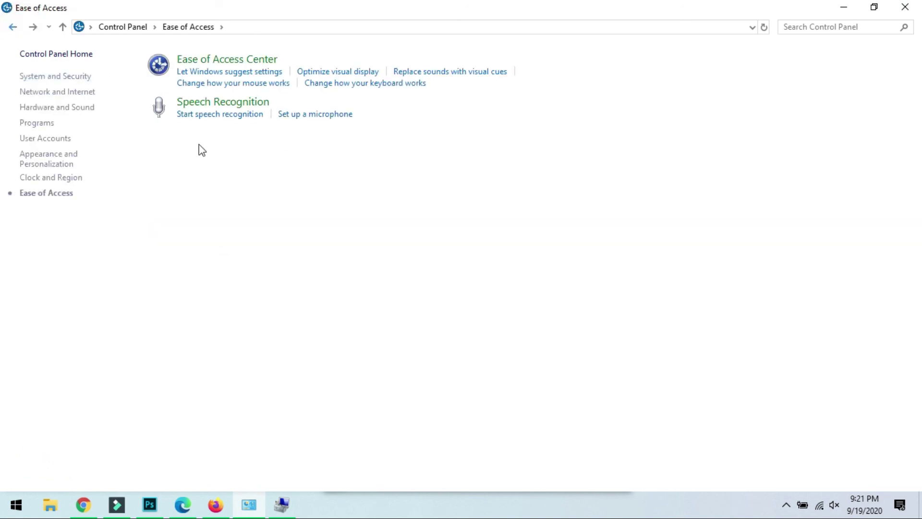
Go back from the Ease of Access page toward the Control Panel home.
{"action": "left_click", "coordinate": [10, 29]}
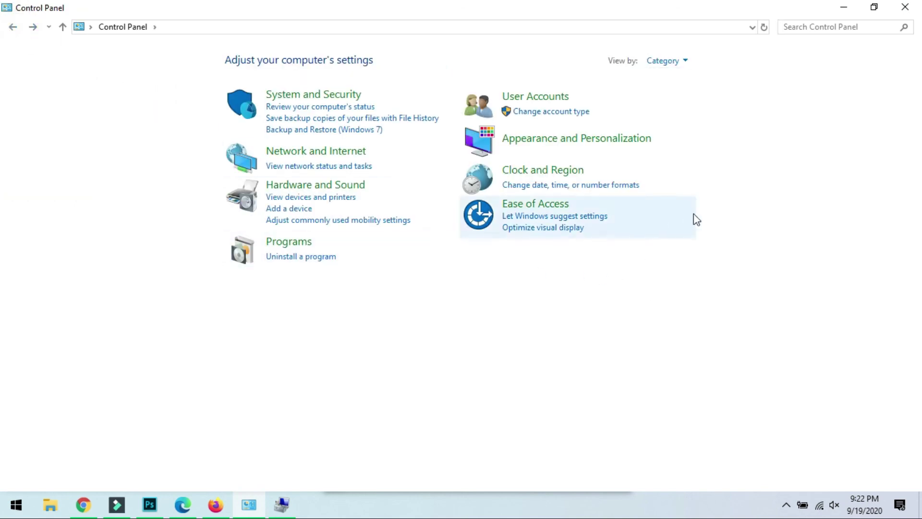